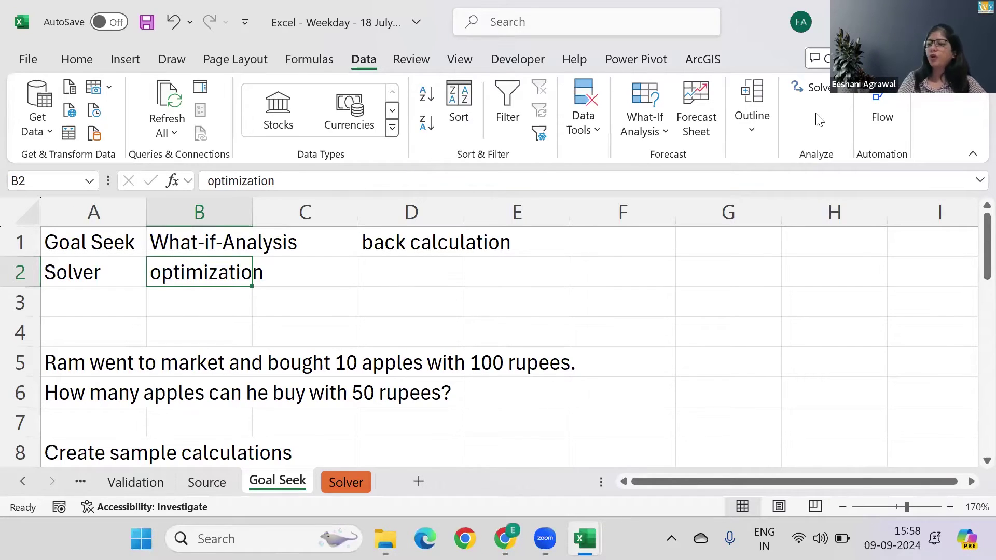
Step: Open the Excel Add-ins list from the program options, check that Solver Add-in is enabled, and confirm the list
{"action": "left_click", "coordinate": [23, 62]}
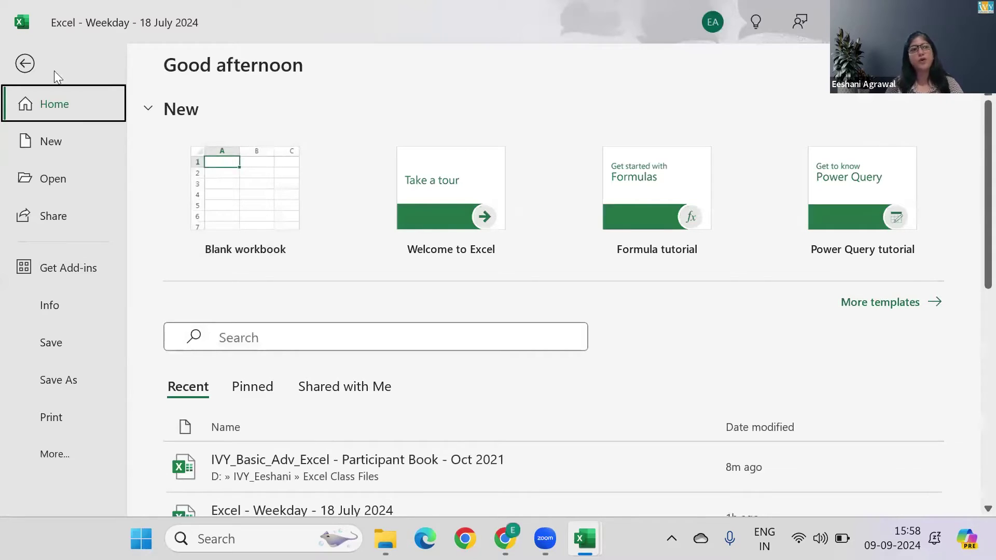
{"action": "left_click", "coordinate": [49, 457]}
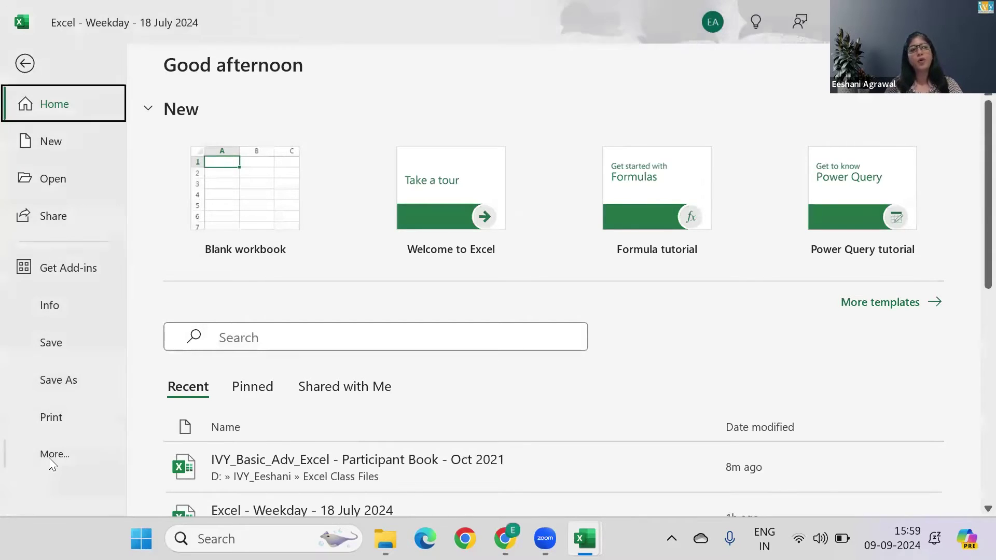
{"action": "left_click", "coordinate": [49, 457]}
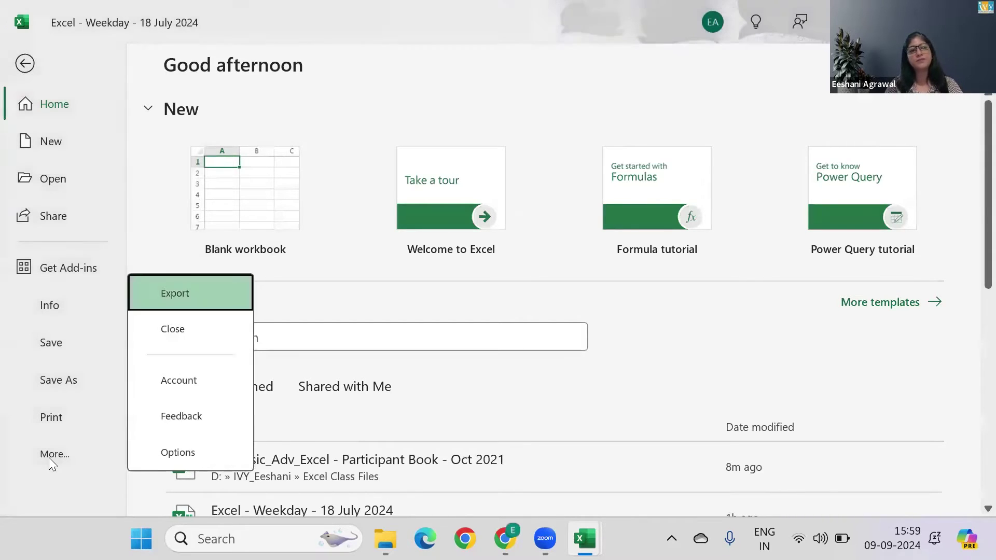
{"action": "left_click", "coordinate": [179, 450]}
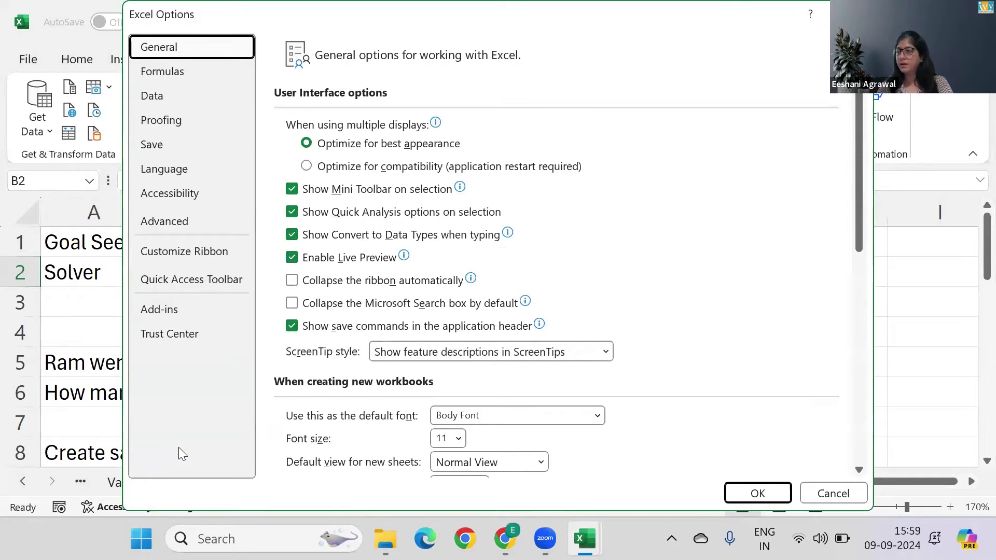
{"action": "left_click", "coordinate": [175, 312]}
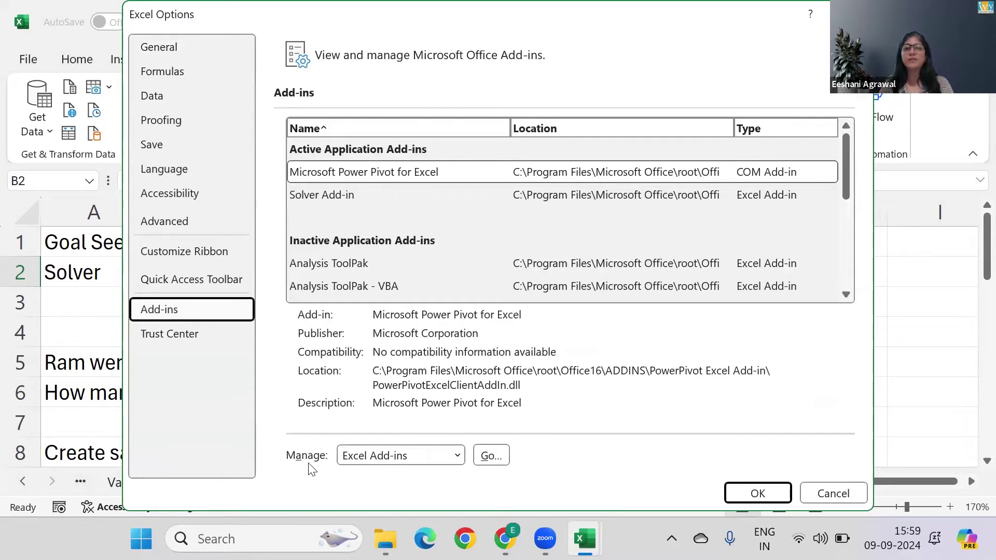
{"action": "left_click", "coordinate": [492, 456]}
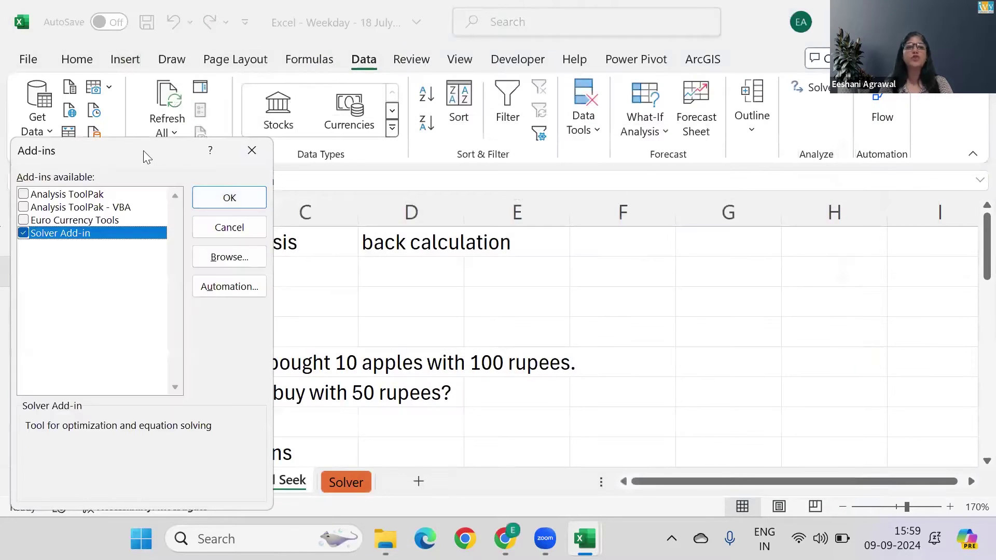
{"action": "left_click_drag", "start_coordinate": [143, 151], "coordinate": [456, 42]}
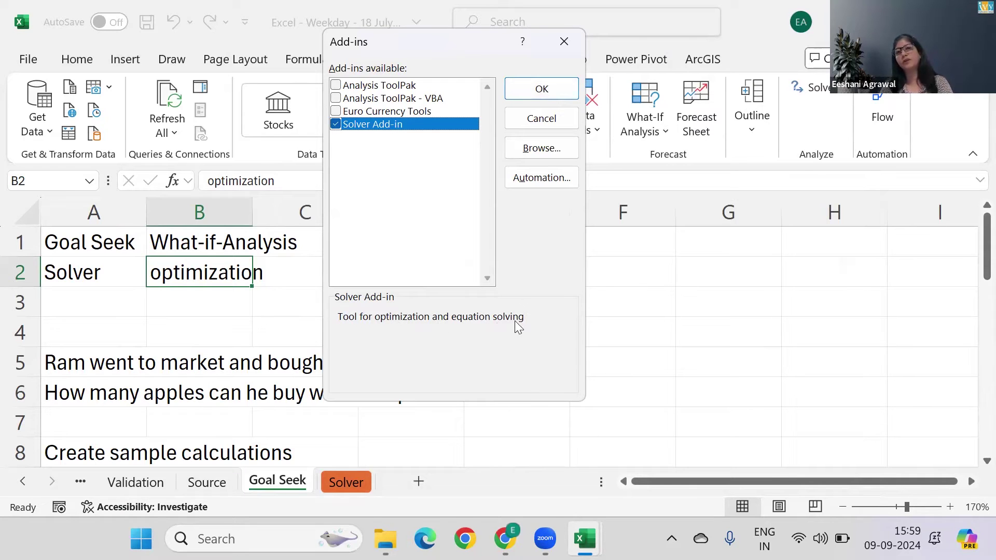
{"action": "left_click", "coordinate": [541, 89]}
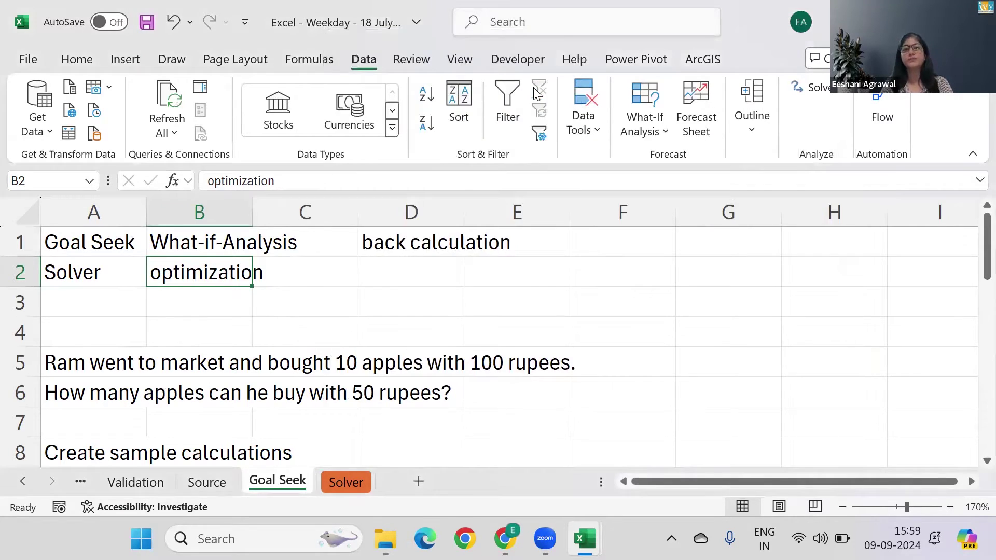
Step: Open the Solver Parameters dialog to view its objective, variable cell and constraint settings, and close it without solving
{"action": "left_click", "coordinate": [815, 88]}
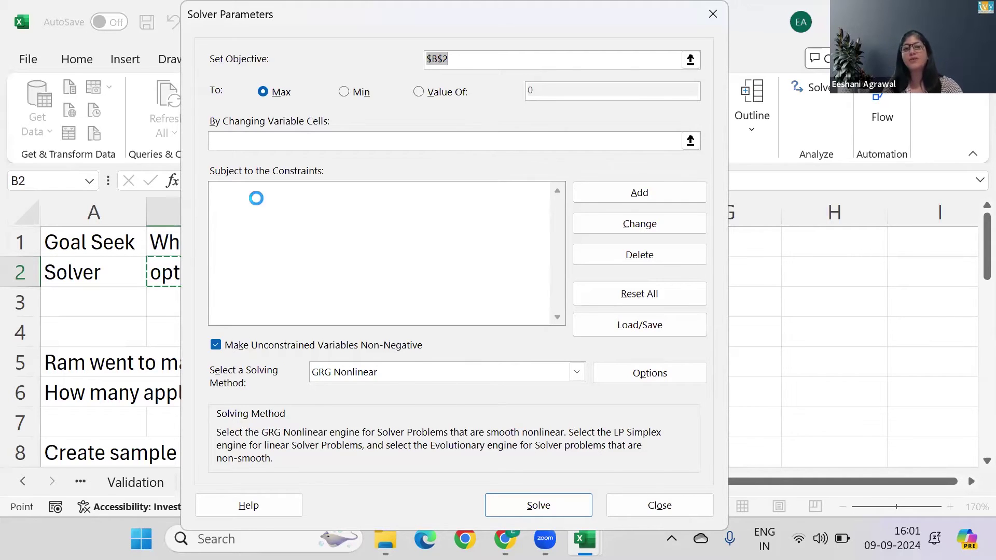
{"action": "key", "text": "Escape"}
{"action": "left_click", "coordinate": [458, 260]}
{"action": "key", "text": "Right"}
{"action": "key", "text": "Right"}
{"action": "key", "text": "Right"}
{"action": "key", "text": "Right"}
{"action": "key", "text": "Right"}
{"action": "key", "text": "Right"}
{"action": "key", "text": "Right"}
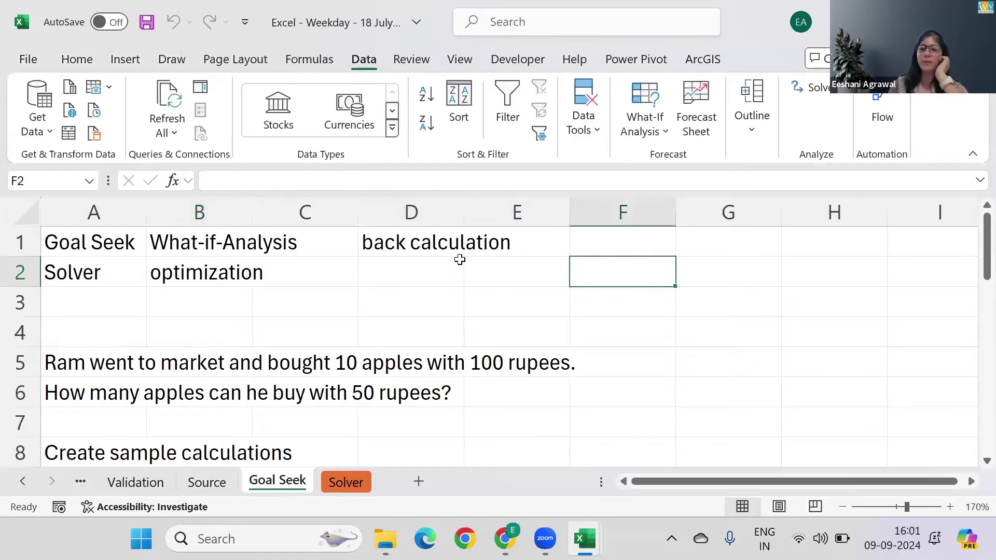
{"action": "key", "text": "Left"}
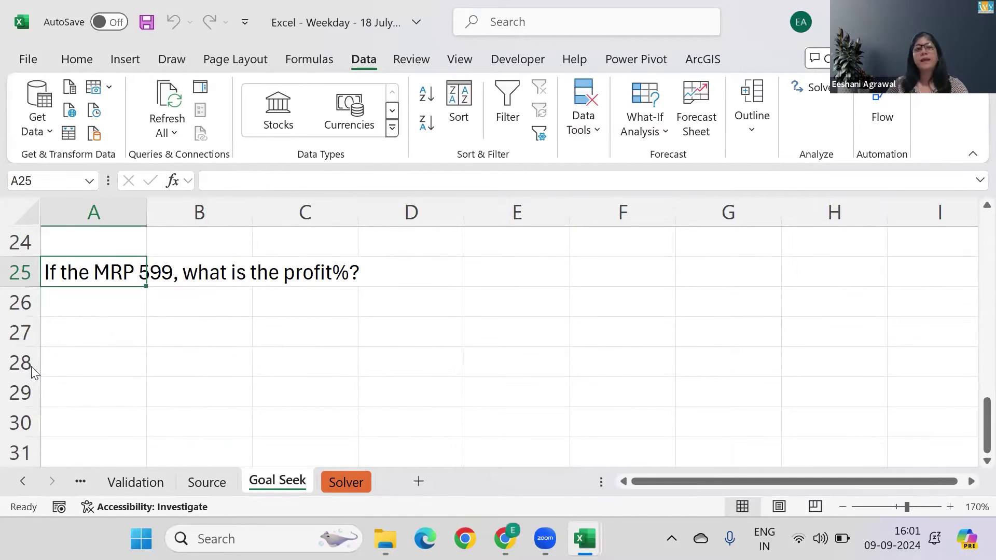
Step: Enter "Manager at Toy Store" in cell A27 of the Goal Seek sheet
{"action": "left_click", "coordinate": [100, 327]}
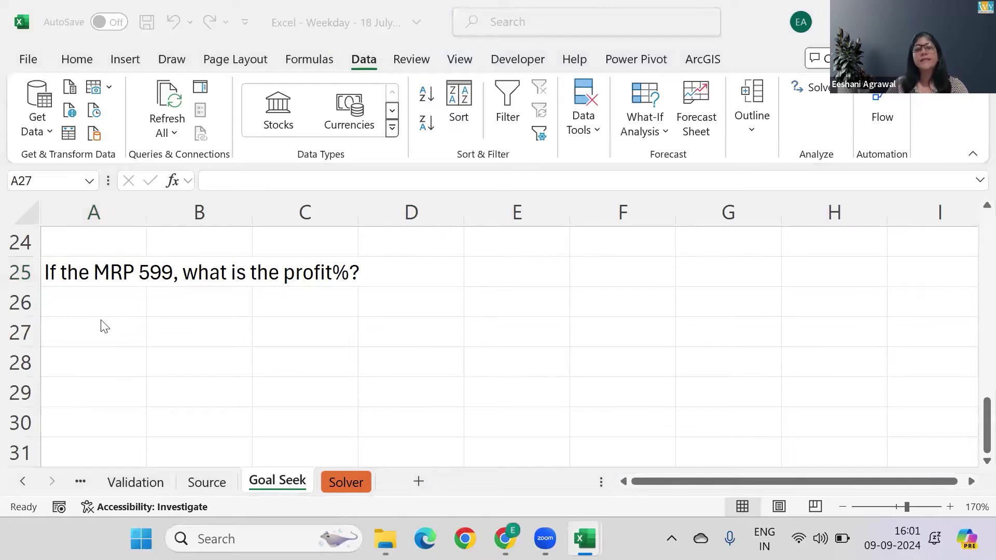
{"action": "type", "text": "Toy Tsi"}
{"action": "key", "text": "BackSpace"}
{"action": "key", "text": "BackSpace"}
{"action": "key", "text": "BackSpace"}
{"action": "key", "text": "BackSpace"}
{"action": "key", "text": "BackSpace"}
{"action": "key", "text": "BackSpace"}
{"action": "key", "text": "BackSpace"}
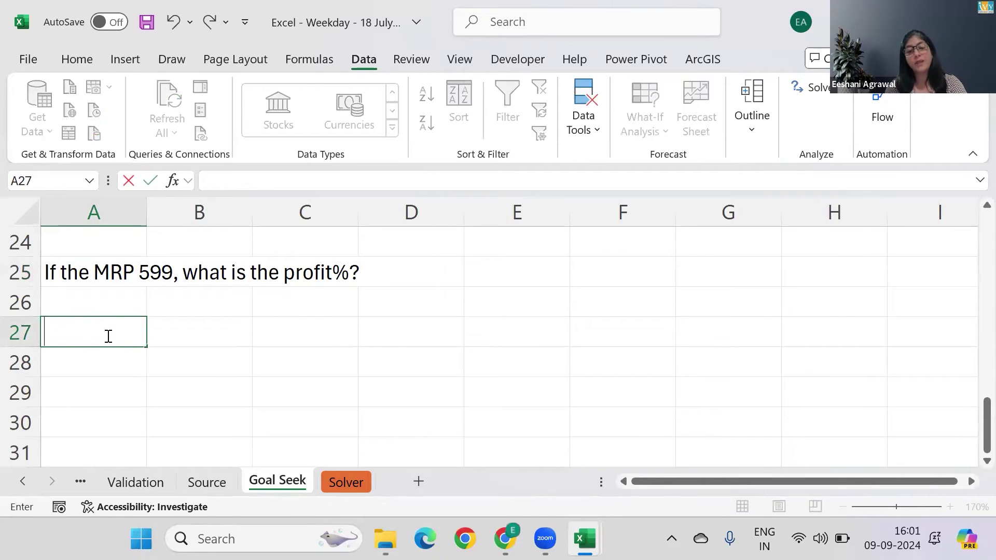
{"action": "type", "text": "Managwr"}
{"action": "key", "text": "BackSpace"}
{"action": "key", "text": "BackSpace"}
{"action": "key", "text": "BackSpace"}
{"action": "type", "text": "er at Toy Stpr"}
{"action": "key", "text": "BackSpace"}
{"action": "key", "text": "BackSpace"}
{"action": "type", "text": "ore"}
{"action": "key", "text": "Return"}
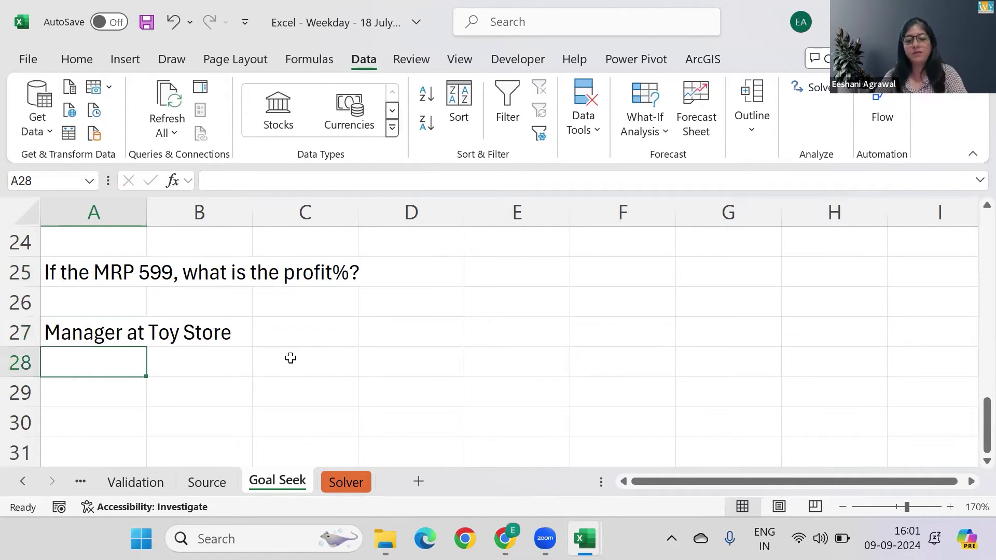
Step: Enter "Monthly target 3 lakhs" in cell A28
{"action": "type", "text": "Monthly tarhg"}
{"action": "key", "text": "BackSpace"}
{"action": "key", "text": "BackSpace"}
{"action": "type", "text": "get 3 lakhs"}
{"action": "key", "text": "Return"}
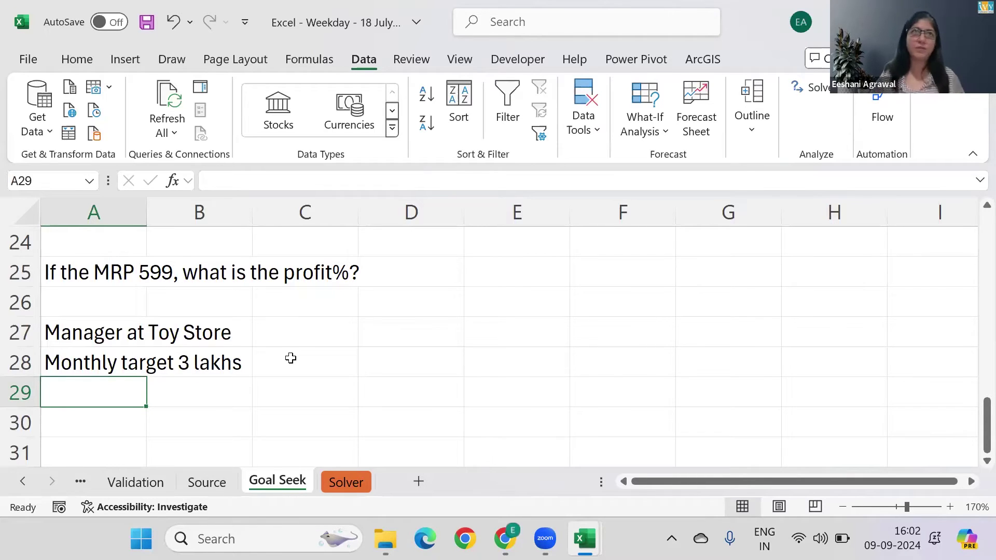
Step: Enter "Inventory" in cell A29 and "Footfall" in cell A30
{"action": "type", "text": "Inven"}
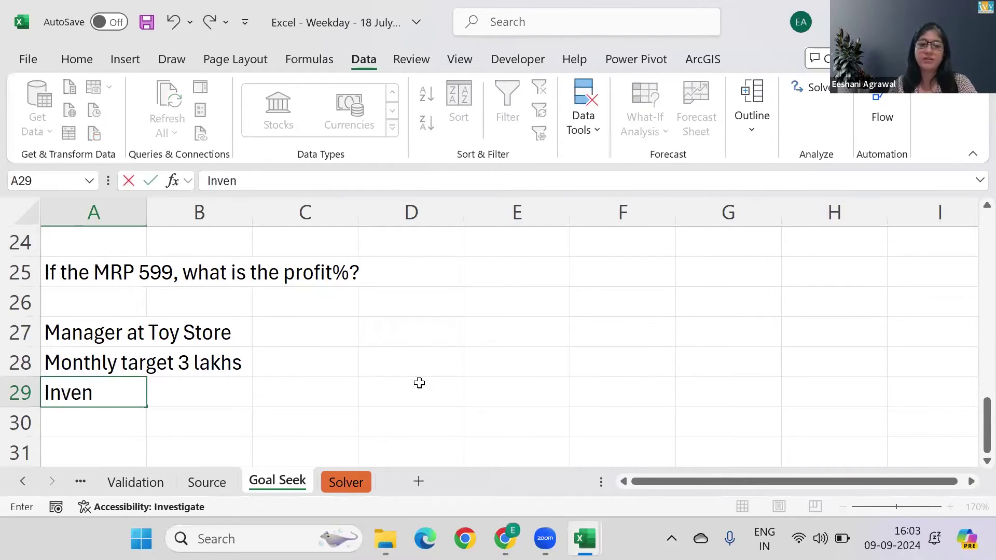
{"action": "type", "text": "tory"}
{"action": "key", "text": "Return"}
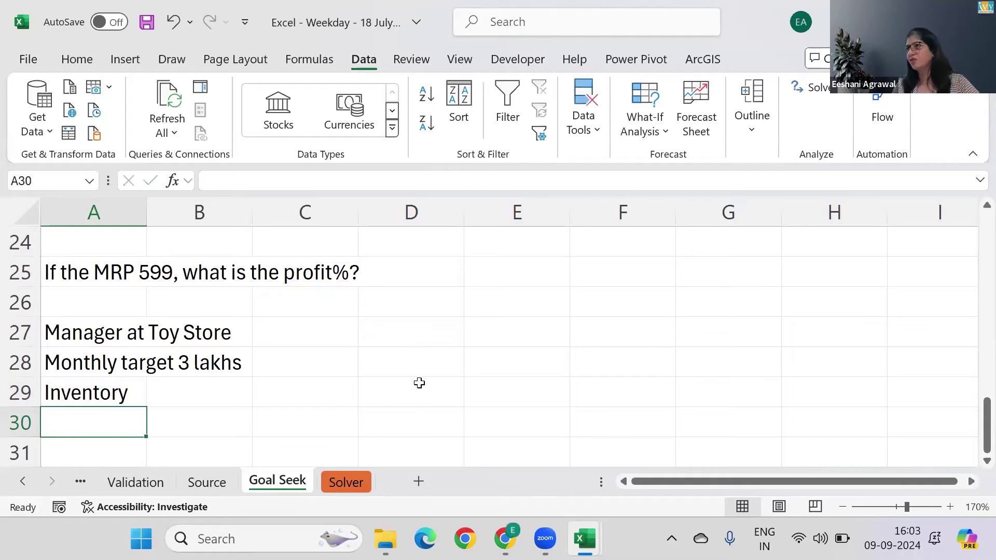
{"action": "type", "text": "Foot"}
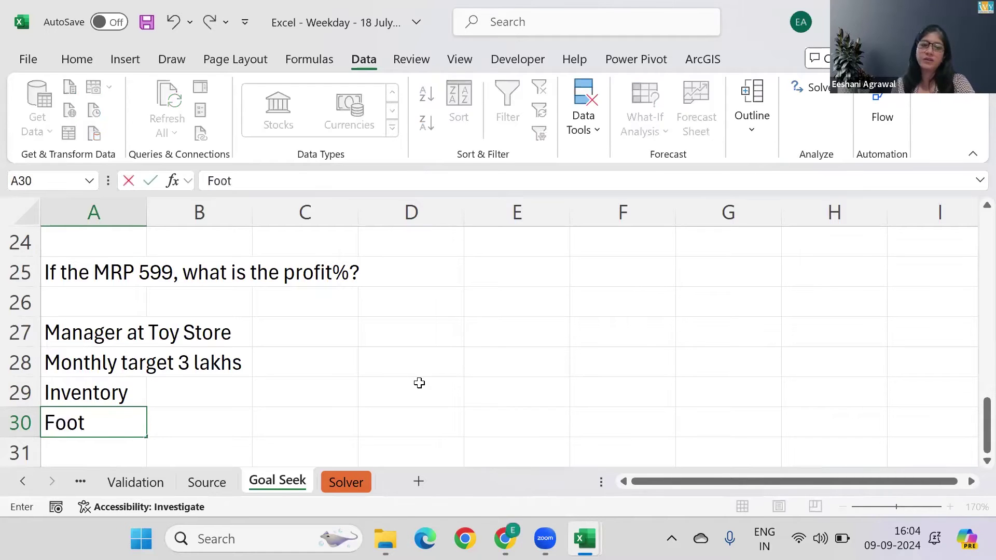
{"action": "type", "text": "fall"}
{"action": "key", "text": "Return"}
{"action": "key", "text": "Return"}
{"action": "key", "text": "Return"}
{"action": "key", "text": "Return"}
{"action": "key", "text": "Return"}
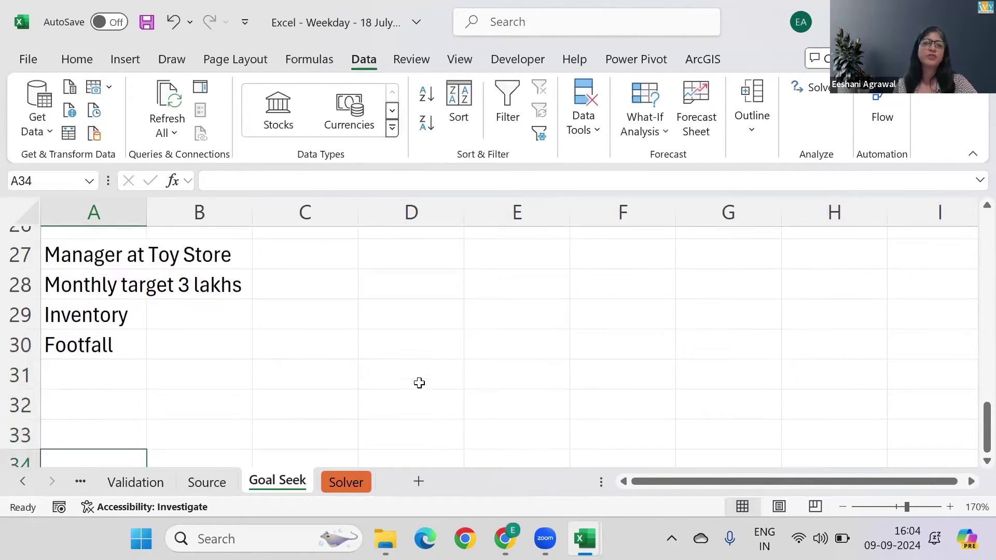
{"action": "key", "text": "Up"}
{"action": "key", "text": "Up"}
{"action": "key", "text": "Up"}
{"action": "key", "text": "Up"}
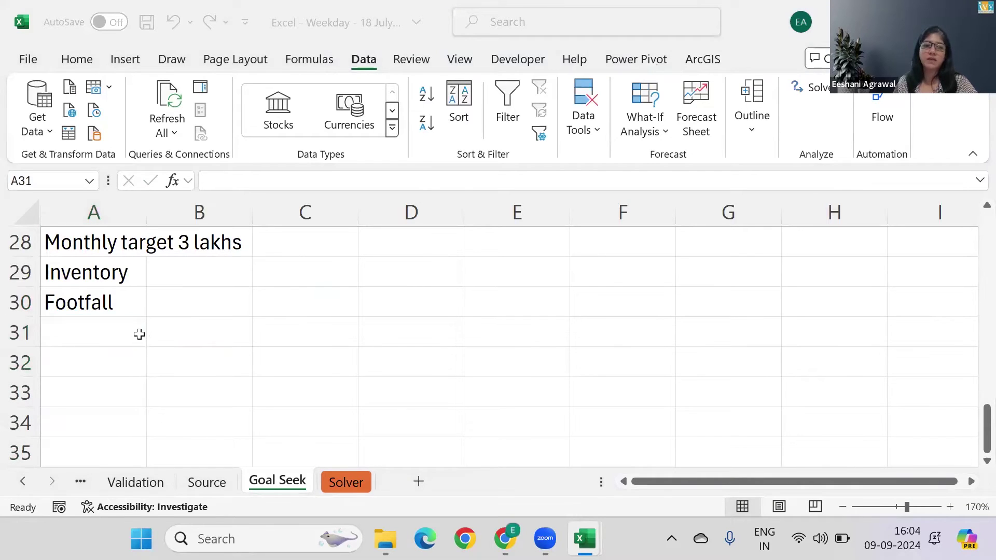
Step: Enter "No. of team" in cell A31
{"action": "left_click", "coordinate": [139, 334]}
{"action": "type", "text": "No o"}
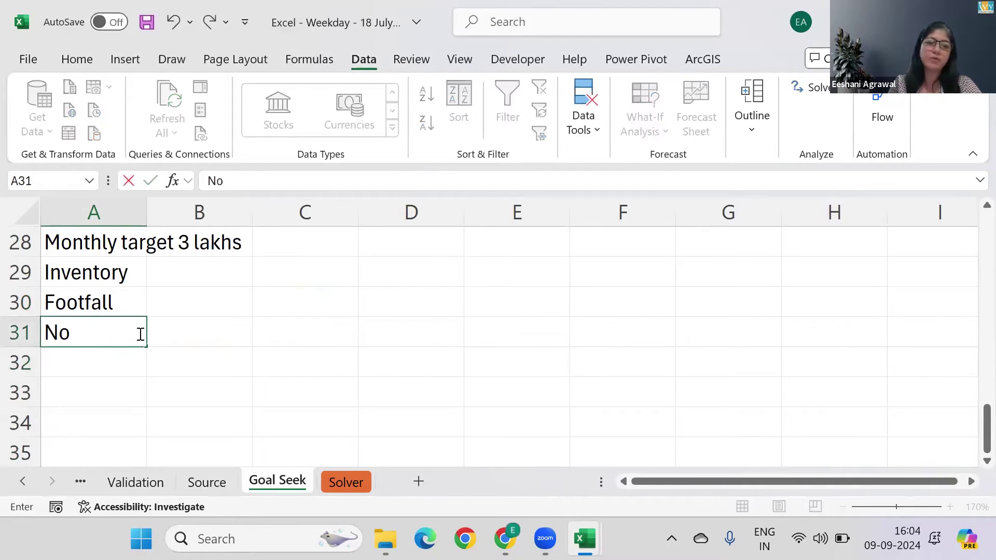
{"action": "key", "text": "BackSpace"}
{"action": "key", "text": "BackSpace"}
{"action": "type", "text": ". of team"}
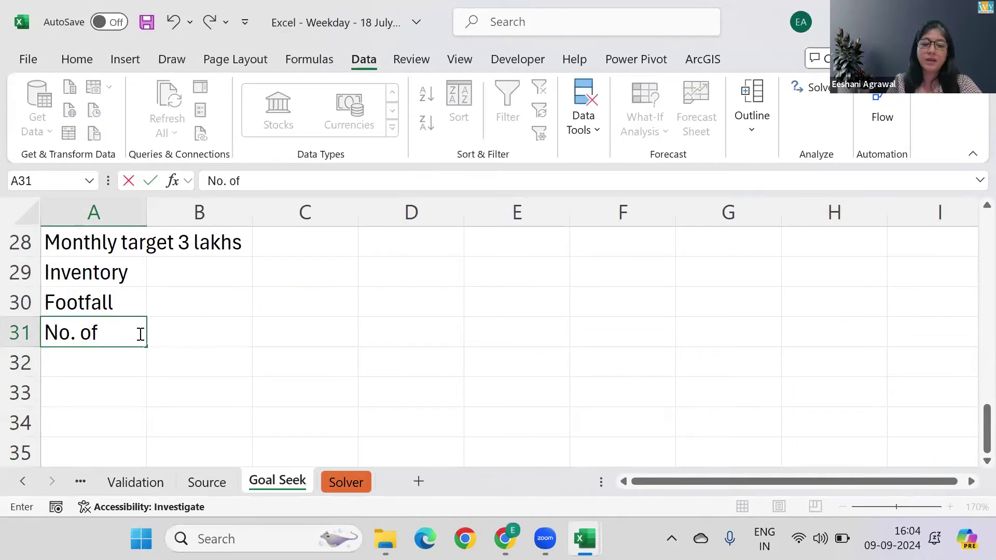
{"action": "key", "text": "Return"}
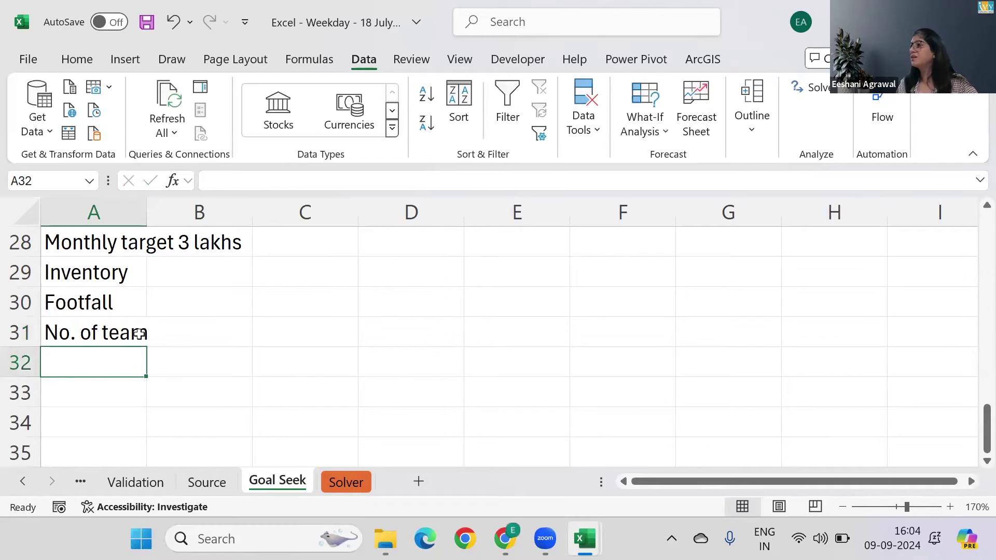
Step: Enter "price of items" in cell A32
{"action": "type", "text": "price of"}
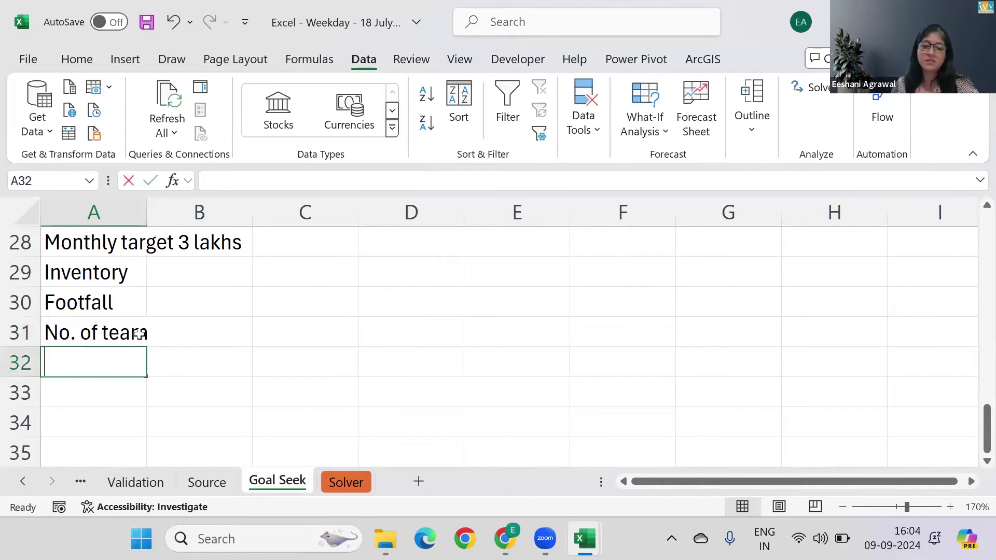
{"action": "type", "text": " items"}
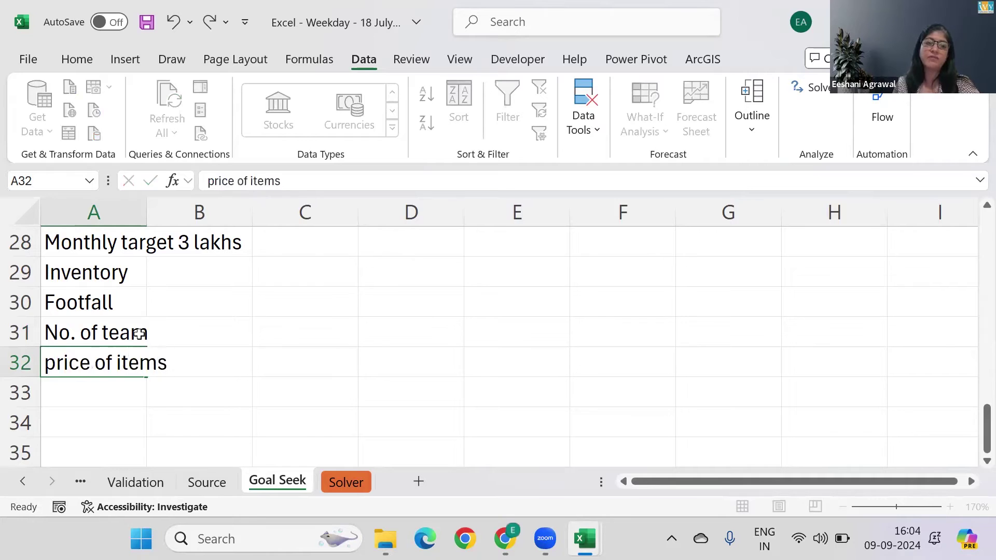
{"action": "key", "text": "Return"}
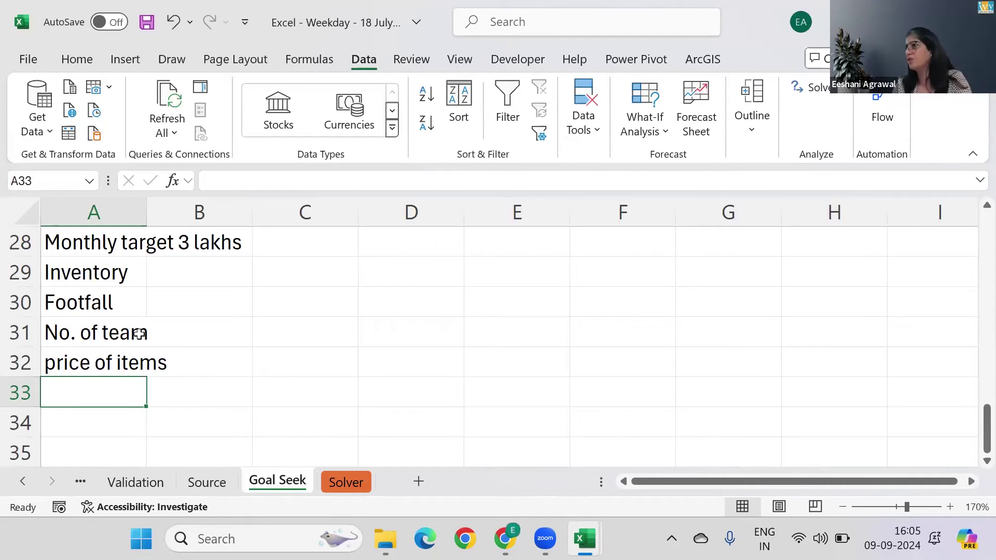
{"action": "key", "text": "ctrl+Page_Down"}
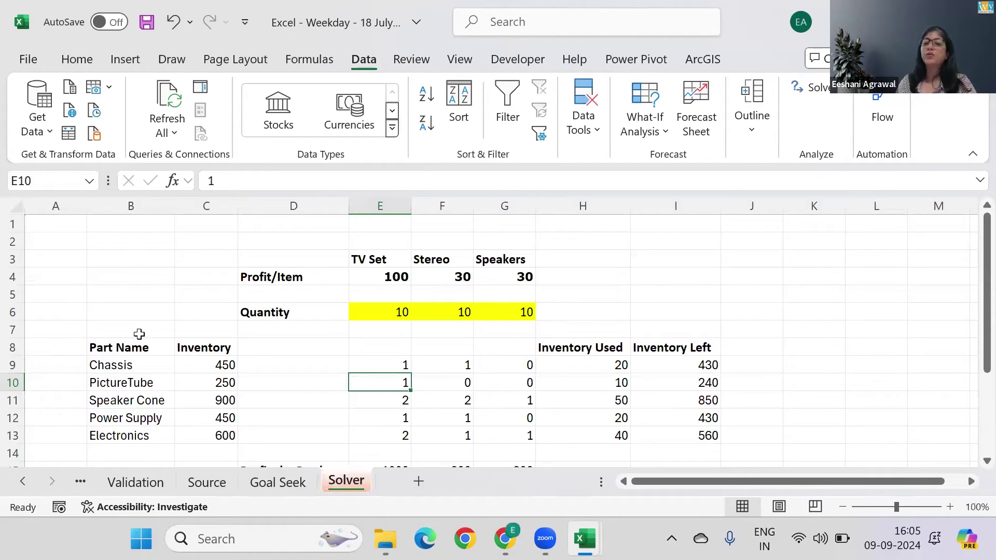
{"action": "left_click", "coordinate": [882, 179]}
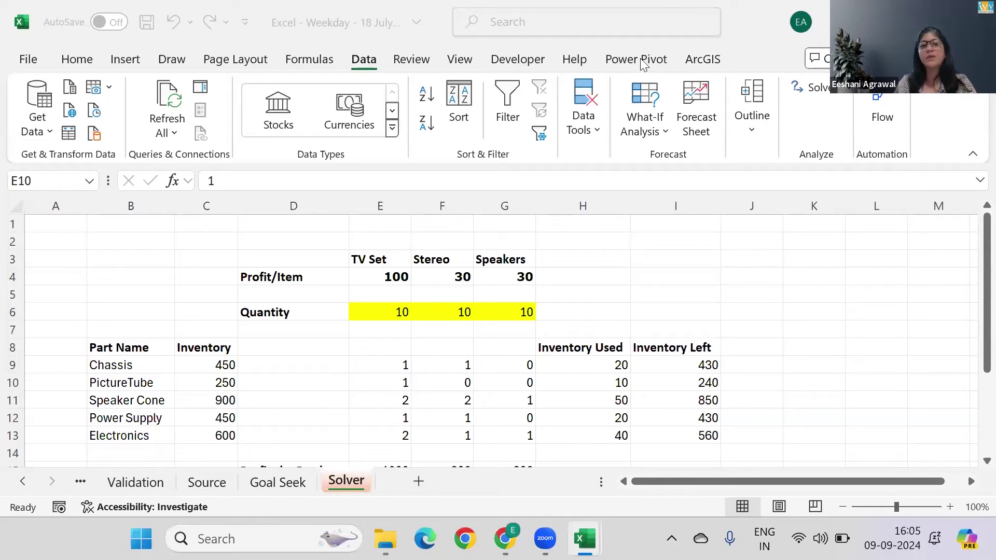
{"action": "left_click", "coordinate": [300, 481]}
{"action": "left_click", "coordinate": [300, 481]}
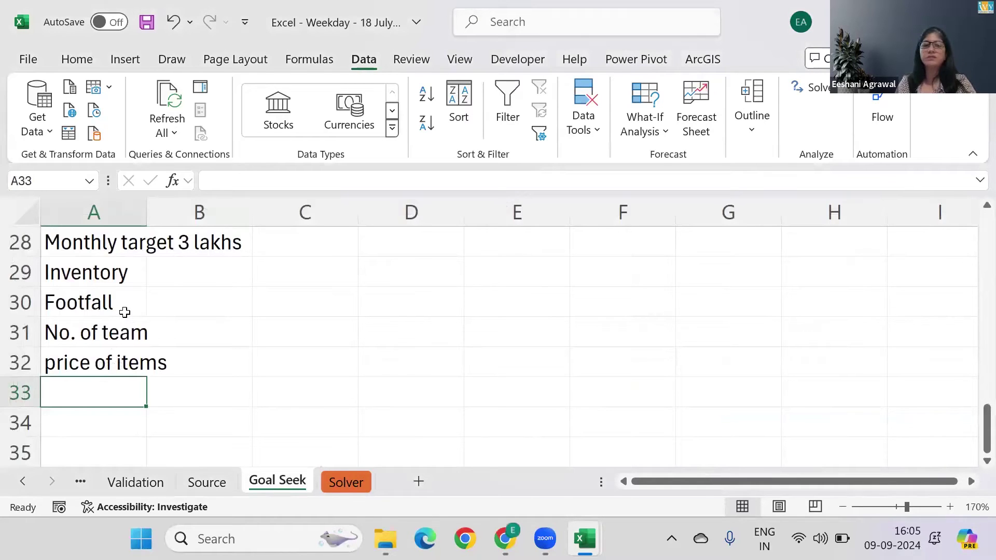
Step: Display the Solver sheet at 140% zoom
{"action": "key", "text": "ctrl+Page_Down"}
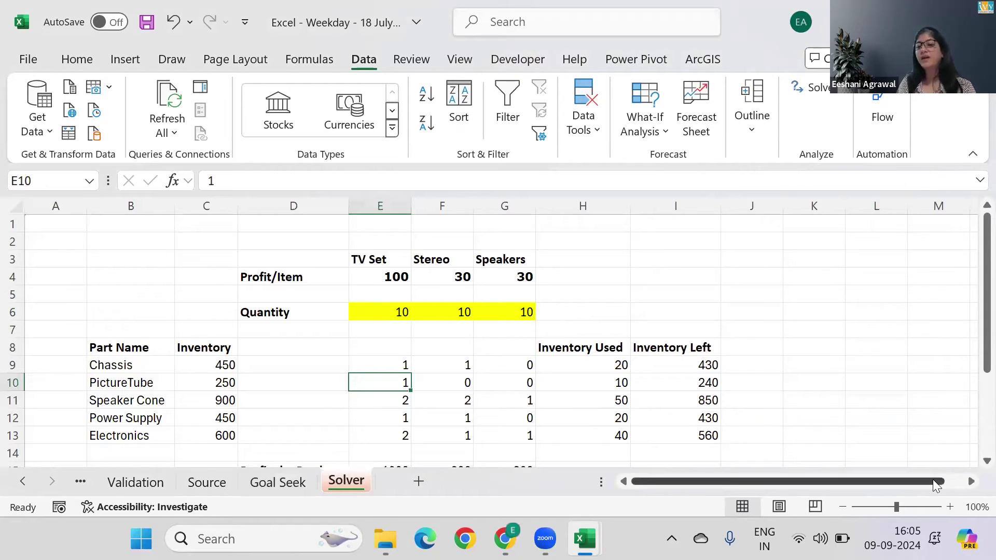
{"action": "left_click", "coordinate": [946, 507]}
{"action": "left_click", "coordinate": [946, 507]}
{"action": "left_click", "coordinate": [945, 507]}
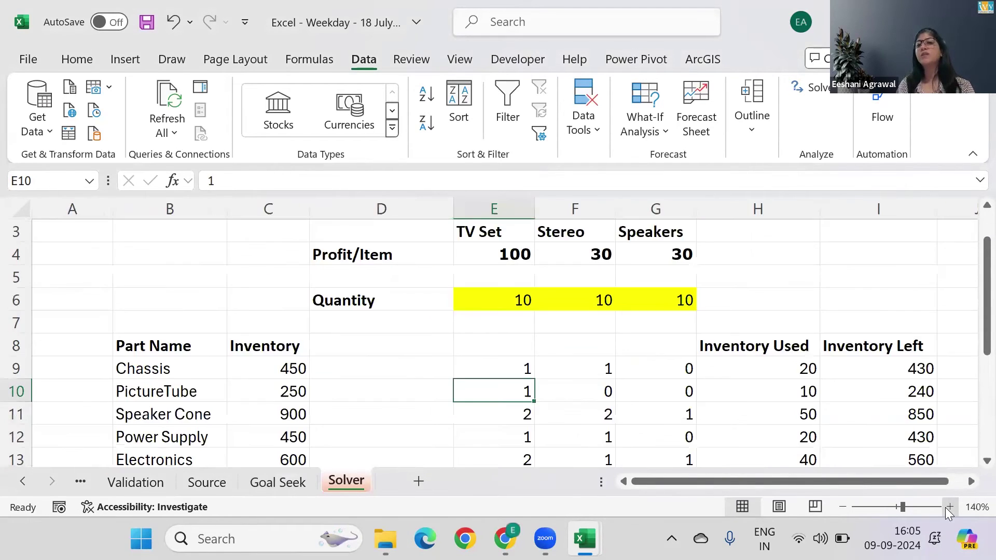
{"action": "left_click", "coordinate": [946, 507]}
Step: Examine the Solver sheet's Inventory Used formula for Chassis, the Profit/Item row and the TV Set, Stereo and Speakers headings
{"action": "left_click", "coordinate": [674, 386]}
{"action": "key", "text": "Right"}
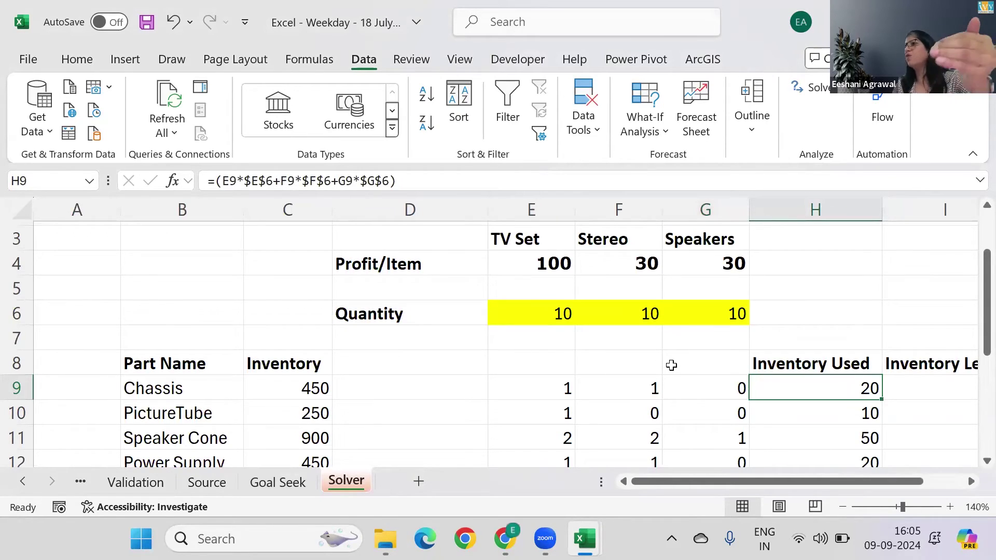
{"action": "key", "text": "Up"}
{"action": "key", "text": "Up"}
{"action": "key", "text": "Up"}
{"action": "key", "text": "Up"}
{"action": "key", "text": "Right"}
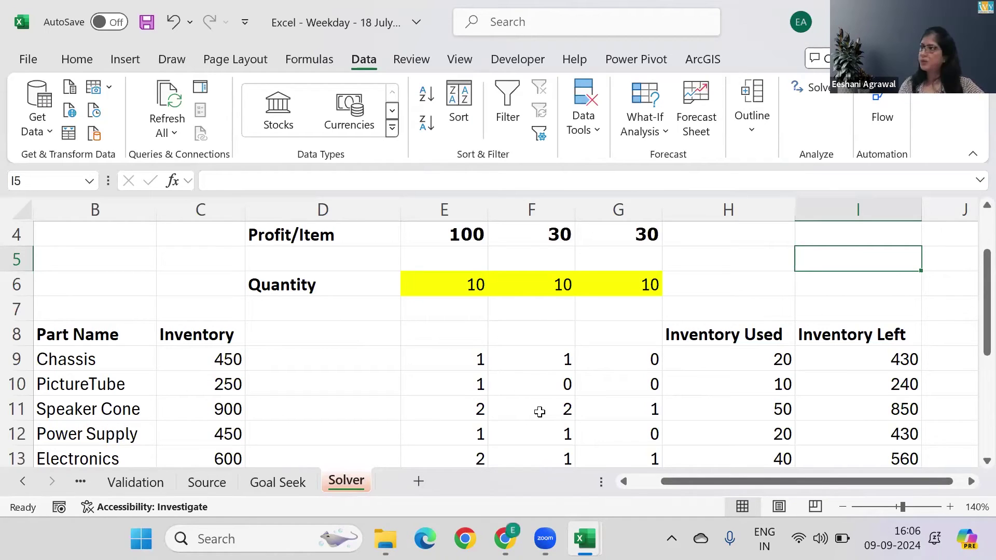
{"action": "left_click", "coordinate": [398, 231]}
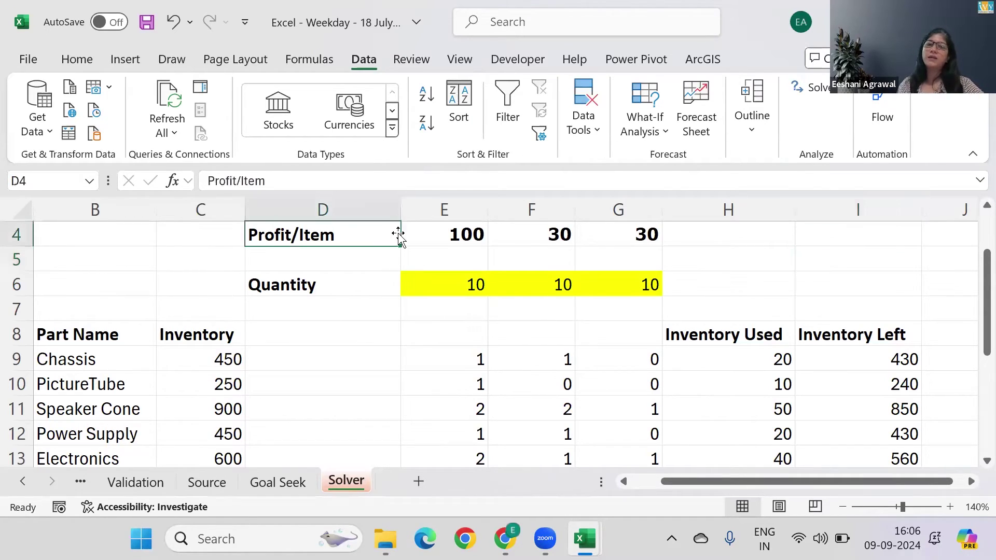
{"action": "key", "text": "Up"}
{"action": "key", "text": "Right"}
{"action": "key", "text": "Right"}
{"action": "key", "text": "Right"}
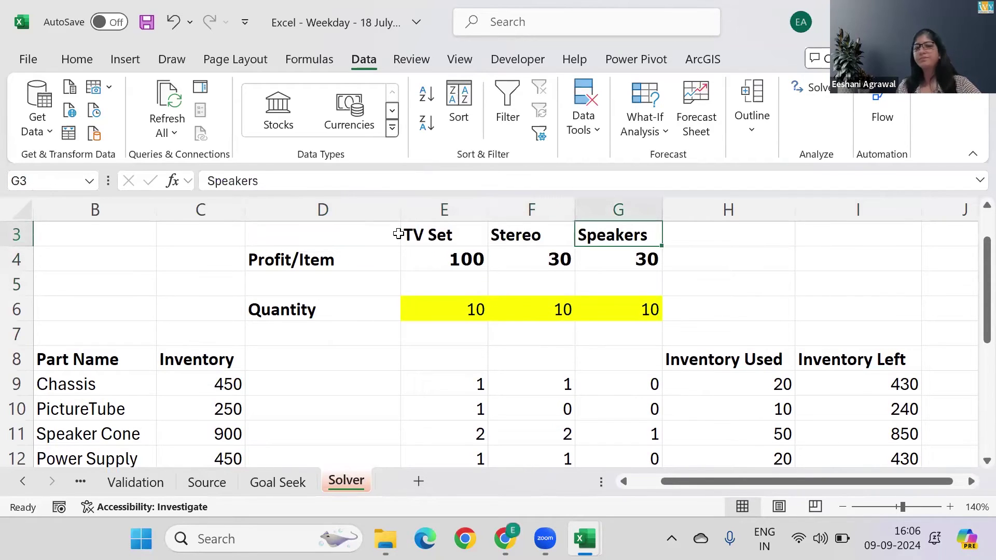
Step: Examine the Profit/Item values for the TV Set and Stereo
{"action": "key", "text": "Left"}
{"action": "key", "text": "Left"}
{"action": "key", "text": "Down"}
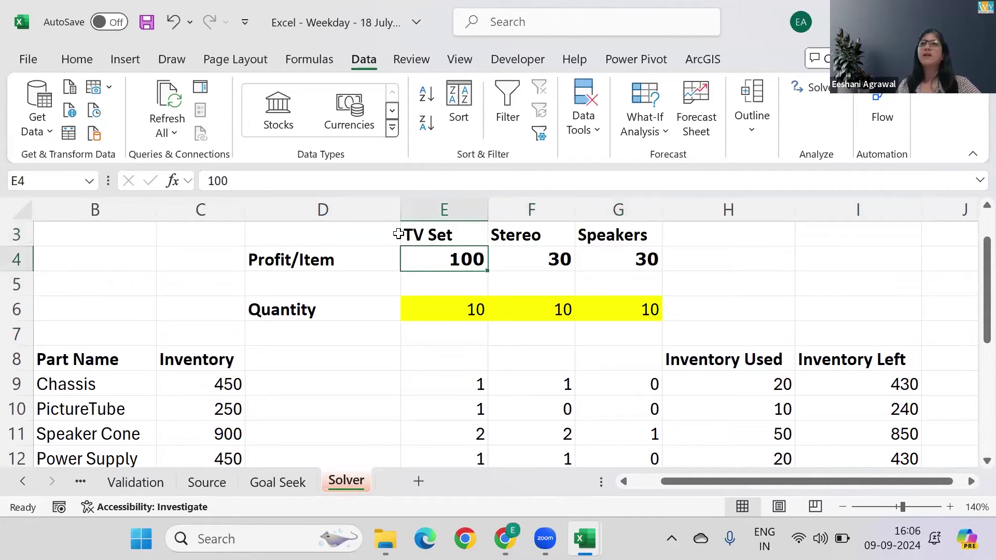
{"action": "key", "text": "Right"}
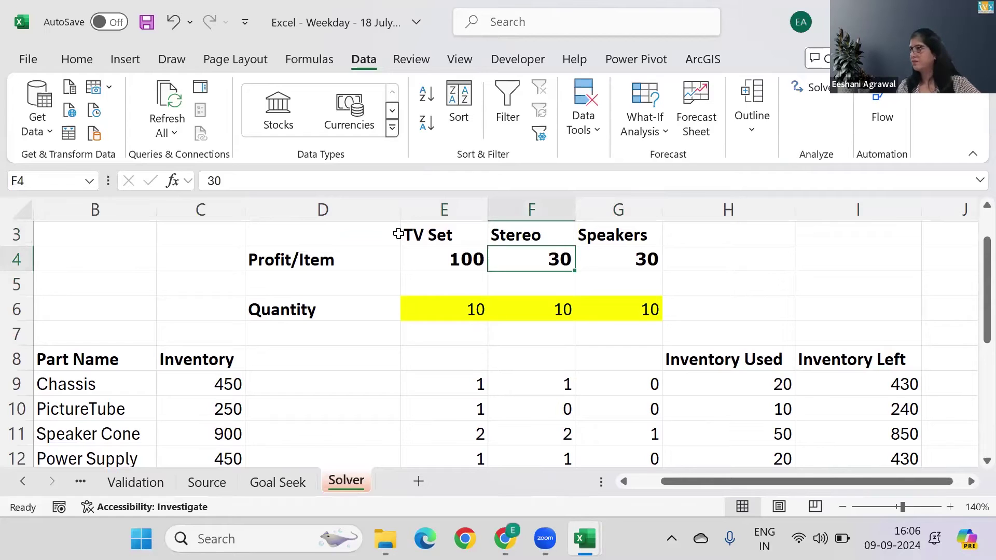
{"action": "key", "text": "Left"}
{"action": "key", "text": "Left"}
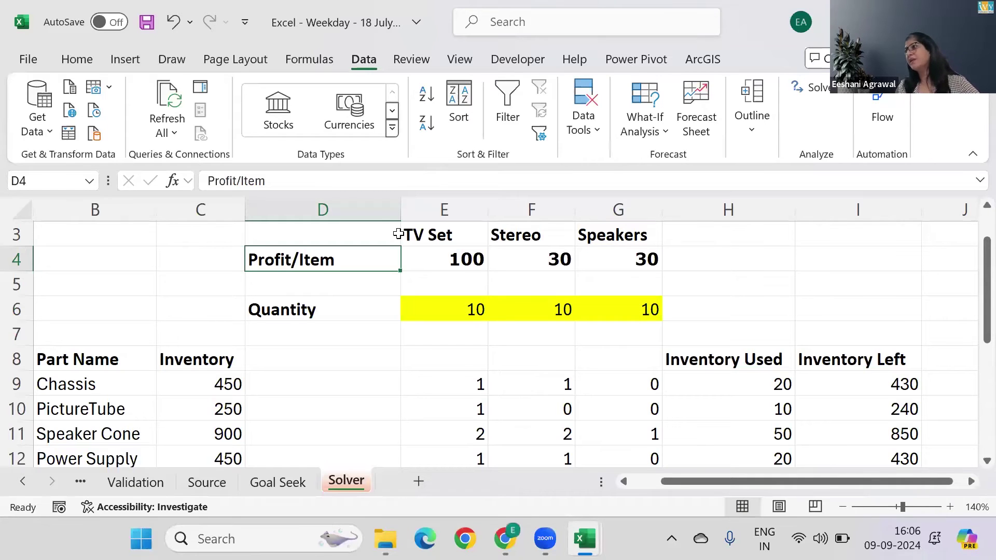
Step: Set the Quantity of the TV Set, Stereo and Speakers to 1 each
{"action": "key", "text": "Down"}
{"action": "key", "text": "Down"}
{"action": "key", "text": "Right"}
{"action": "type", "text": "1"}
{"action": "key", "text": "Right"}
{"action": "type", "text": "1"}
{"action": "key", "text": "Right"}
{"action": "type", "text": "1"}
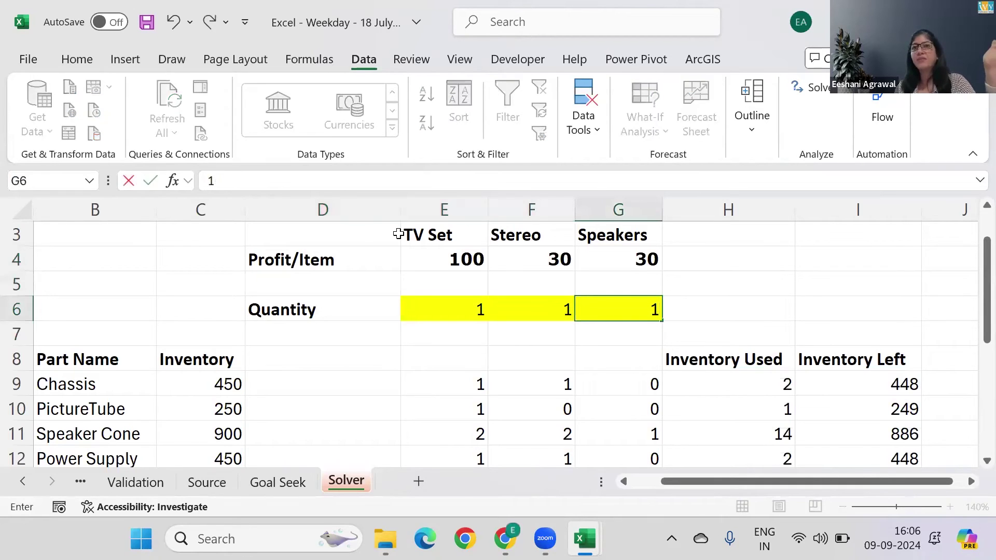
{"action": "key", "text": "Right"}
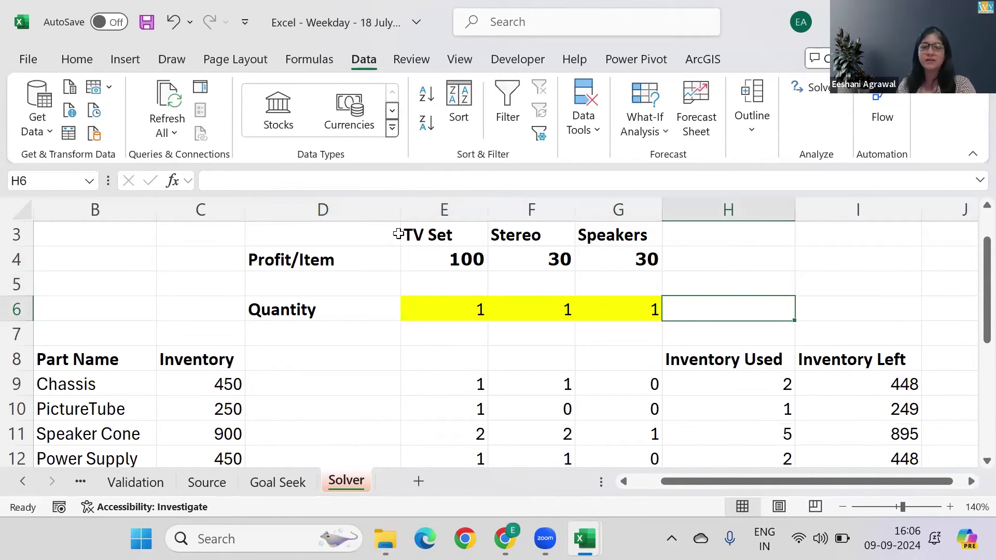
Step: Review the Part Name and Inventory table by selecting it from its headings down to Electronics
{"action": "key", "text": "Left"}
{"action": "key", "text": "Left"}
{"action": "key", "text": "Left"}
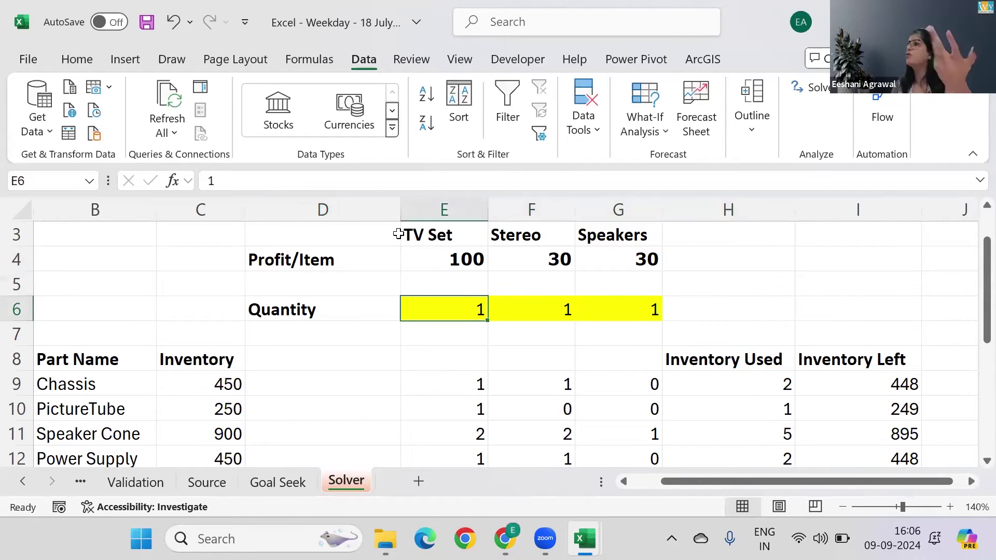
{"action": "key", "text": "Left"}
{"action": "key", "text": "Left"}
{"action": "key", "text": "Left"}
{"action": "key", "text": "Left"}
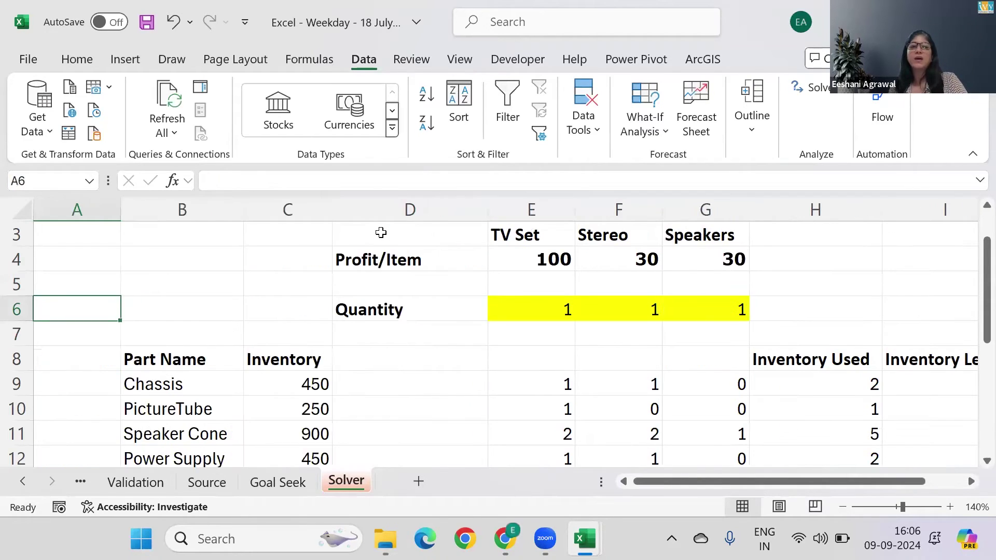
{"action": "key", "text": "Down"}
{"action": "key", "text": "Down"}
{"action": "key", "text": "Right"}
{"action": "key", "text": "shift+Right"}
{"action": "key", "text": "shift+Down"}
{"action": "key", "text": "shift+Down"}
{"action": "key", "text": "shift+Down"}
{"action": "key", "text": "shift+Down"}
{"action": "key", "text": "shift+Down"}
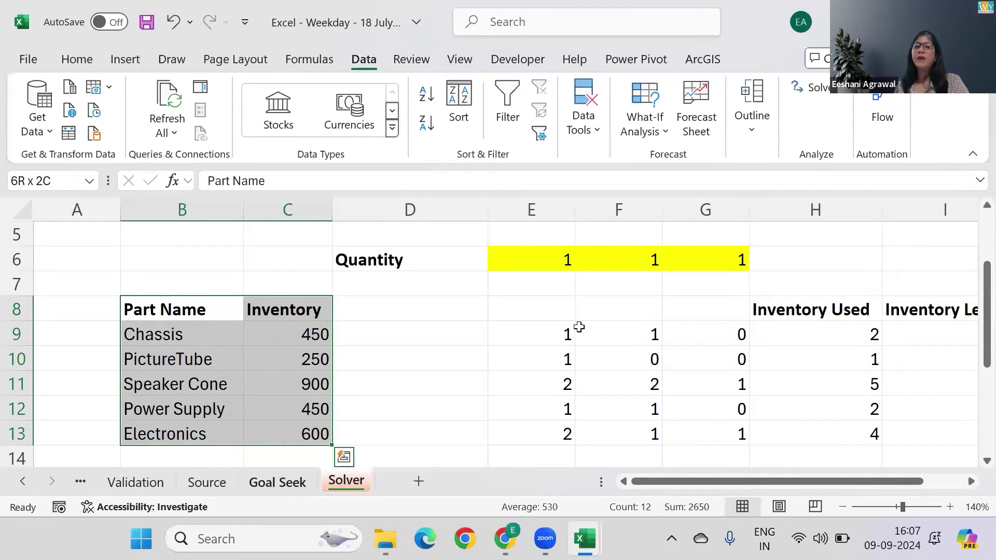
Step: Examine the parts required per TV Set, Stereo and Speakers in rows 9 to 13, one product column at a time
{"action": "left_click_drag", "start_coordinate": [559, 333], "coordinate": [559, 434]}
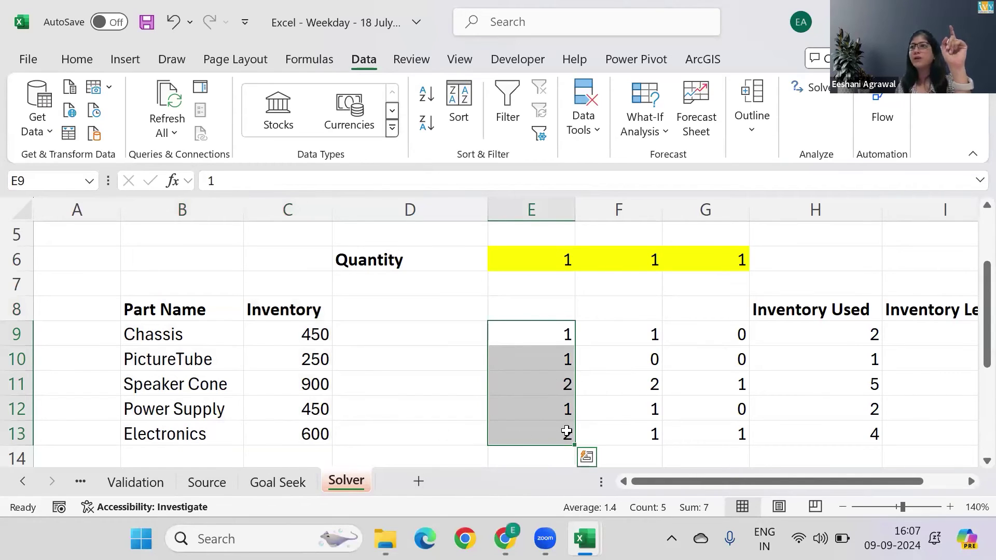
{"action": "left_click", "coordinate": [641, 335]}
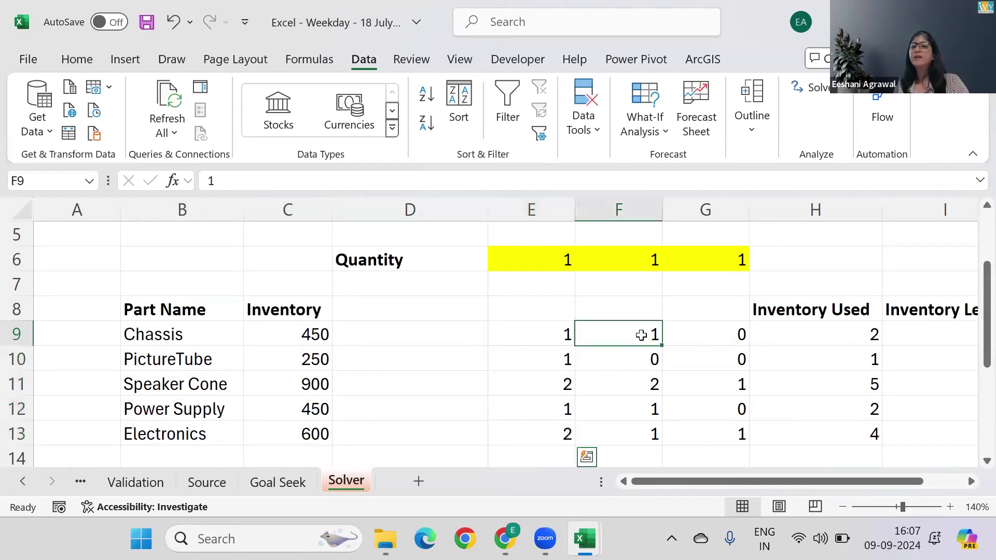
{"action": "key", "text": "ctrl+shift+Down"}
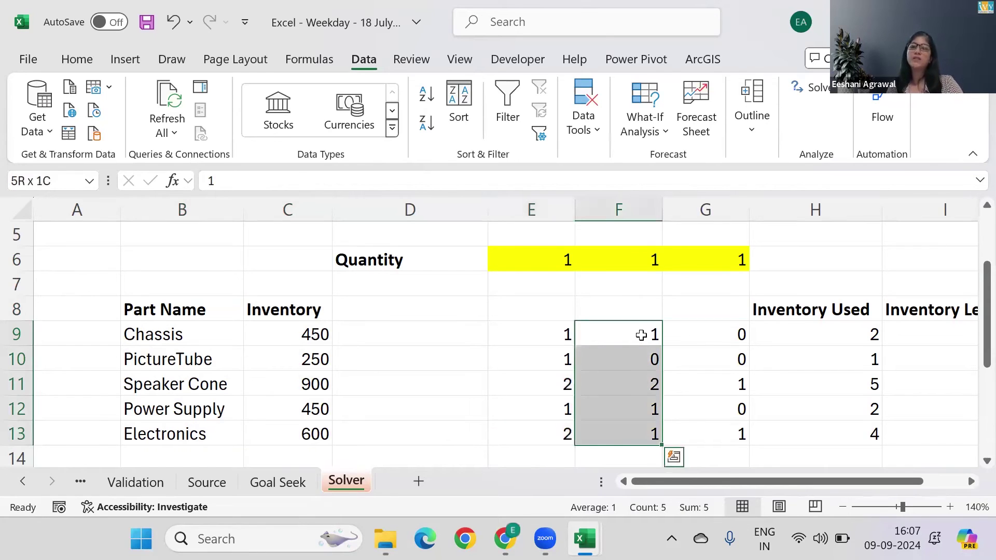
{"action": "key", "text": "Right"}
{"action": "key", "text": "ctrl+shift+Down"}
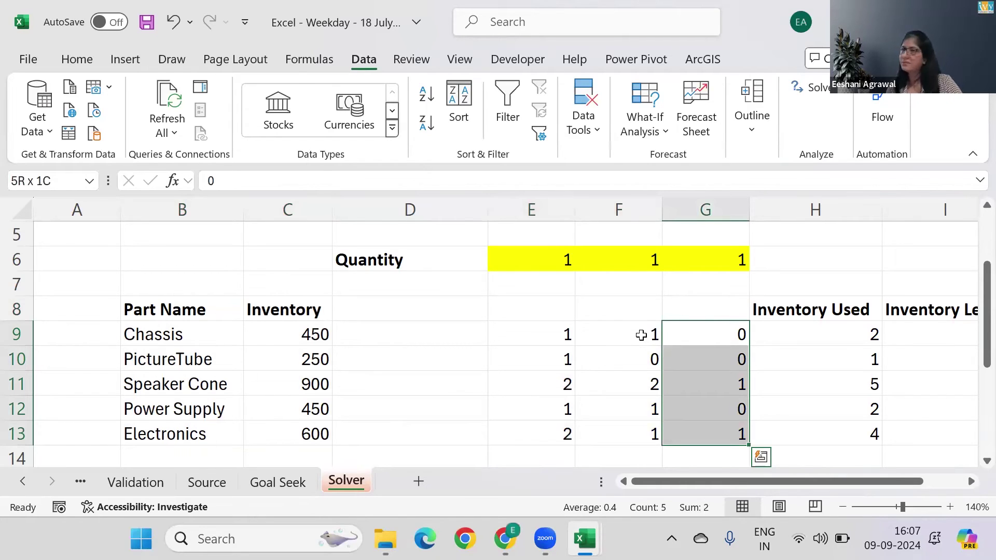
{"action": "key", "text": "Up"}
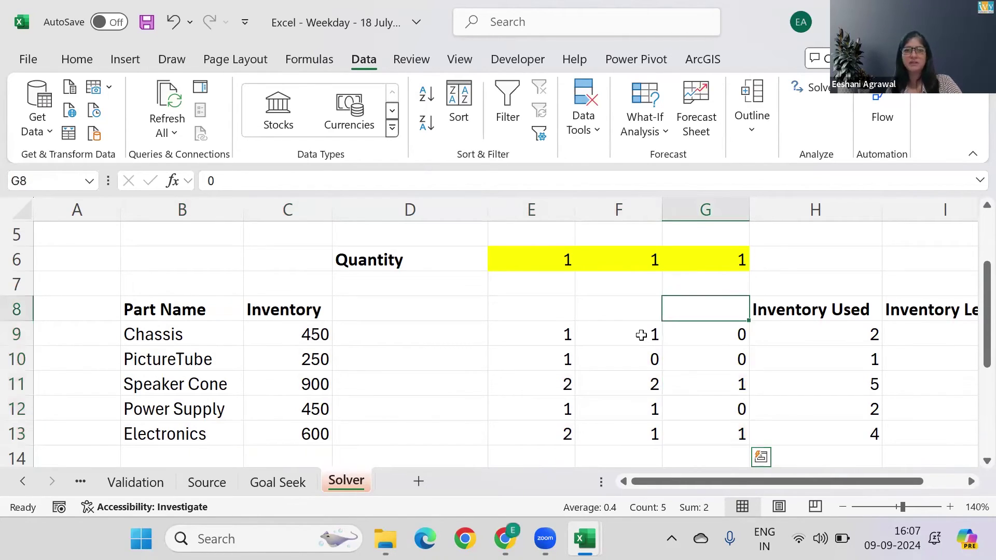
{"action": "key", "text": "Left"}
{"action": "key", "text": "Up"}
{"action": "key", "text": "Up"}
{"action": "key", "text": "Up"}
{"action": "key", "text": "Up"}
{"action": "key", "text": "Up"}
{"action": "key", "text": "Up"}
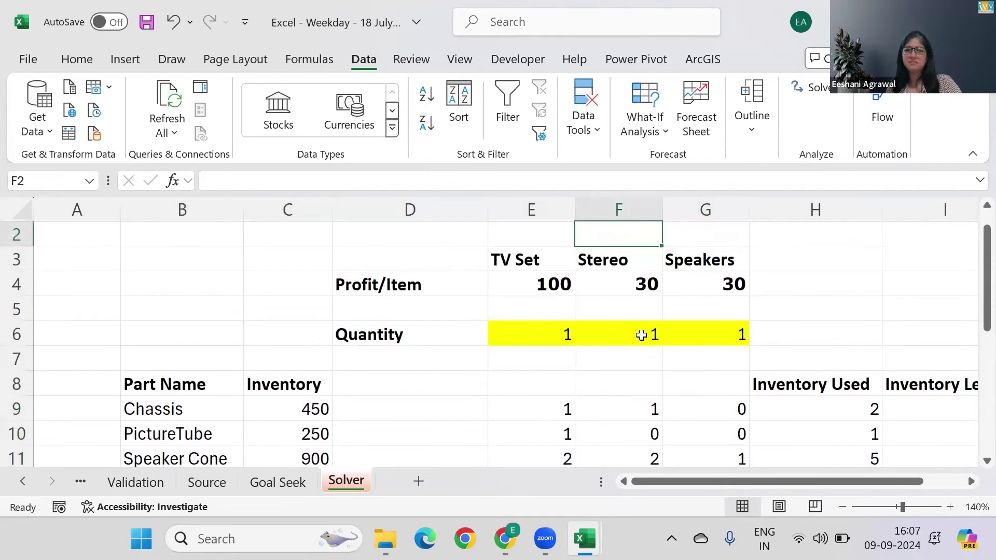
{"action": "key", "text": "Down"}
{"action": "key", "text": "Down"}
{"action": "key", "text": "Down"}
{"action": "key", "text": "Down"}
{"action": "key", "text": "Down"}
{"action": "key", "text": "Down"}
{"action": "key", "text": "Down"}
{"action": "key", "text": "Down"}
{"action": "key", "text": "Down"}
{"action": "key", "text": "Down"}
{"action": "key", "text": "Down"}
{"action": "key", "text": "Up"}
{"action": "key", "text": "Up"}
{"action": "key", "text": "Up"}
{"action": "key", "text": "Up"}
{"action": "key", "text": "Up"}
{"action": "key", "text": "Up"}
{"action": "key", "text": "Up"}
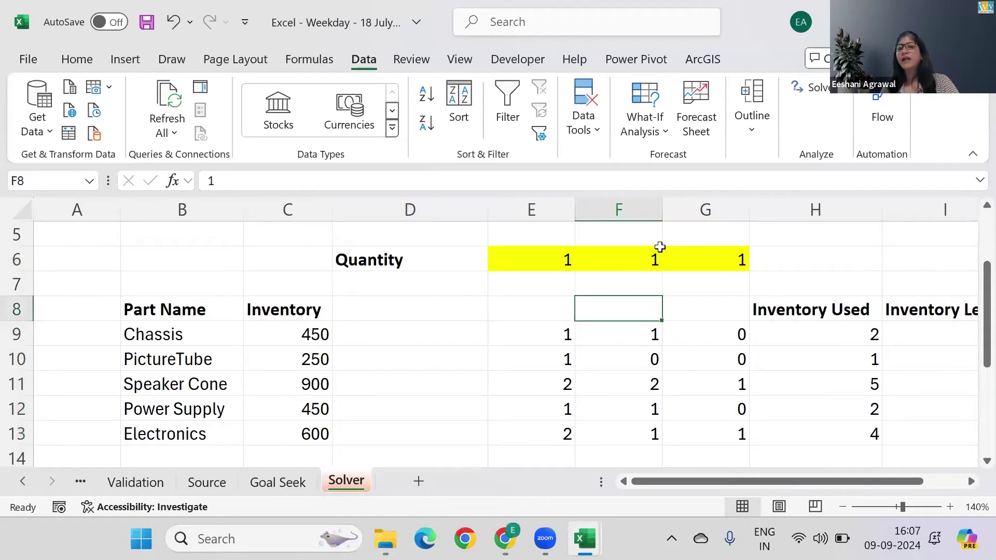
Step: Inspect the Inventory Used and Inventory Left formulas for Chassis, leaving both unchanged
{"action": "key", "text": "Down"}
{"action": "key", "text": "Down"}
{"action": "key", "text": "Down"}
{"action": "key", "text": "Right"}
{"action": "key", "text": "Right"}
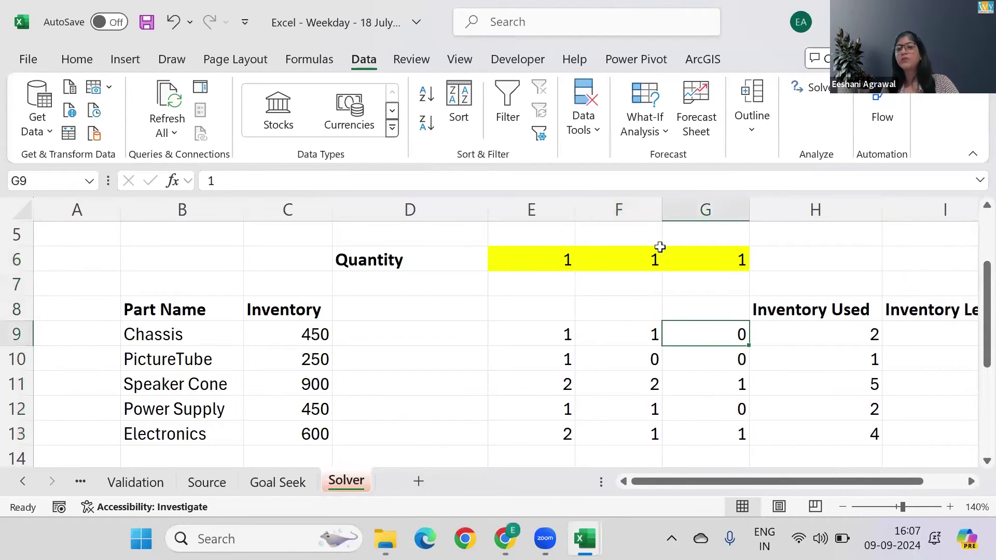
{"action": "key", "text": "F2"}
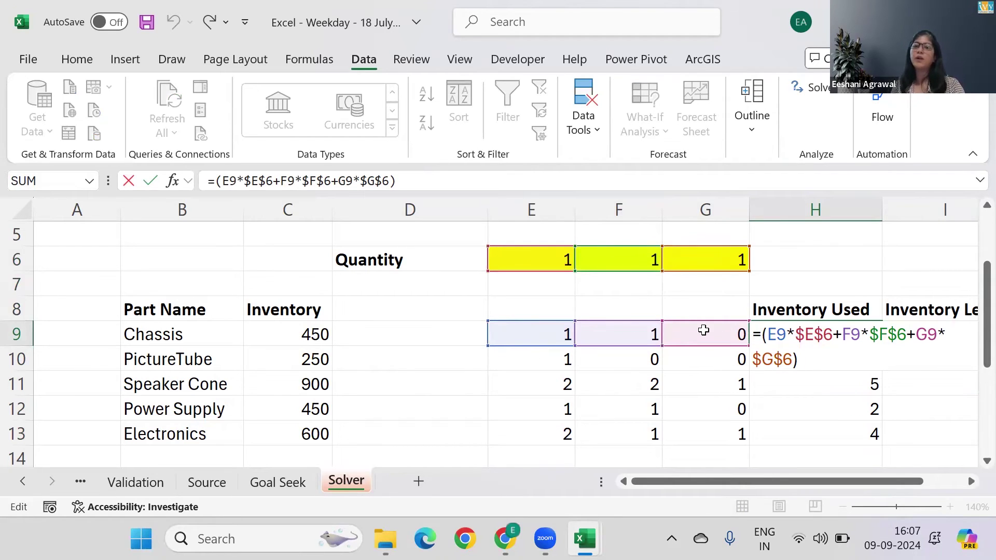
{"action": "key", "text": "Return"}
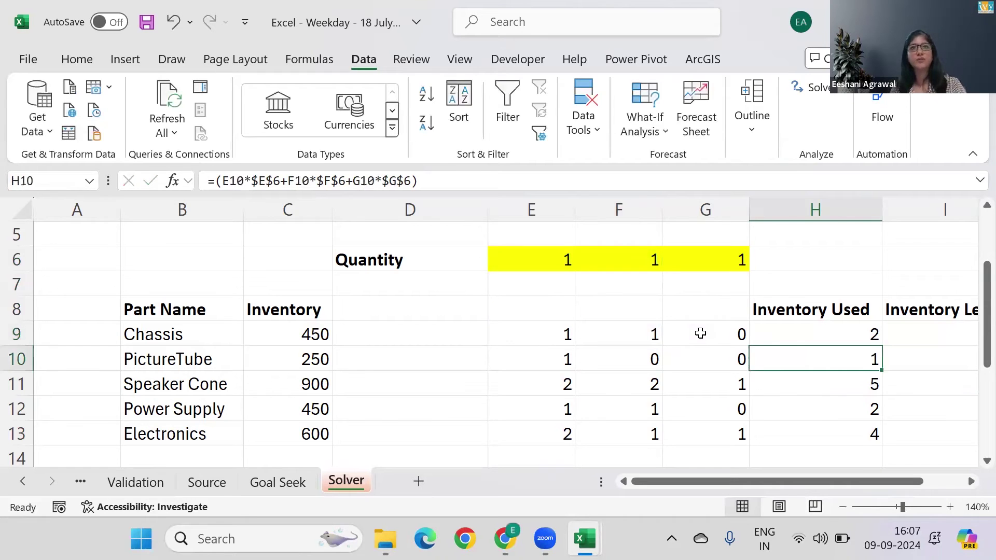
{"action": "key", "text": "Up"}
{"action": "key", "text": "Right"}
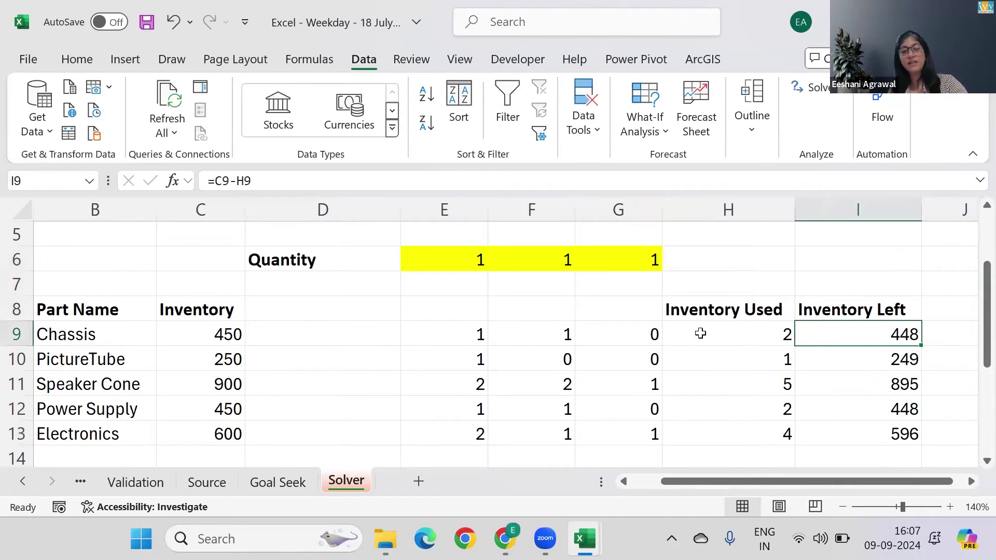
{"action": "key", "text": "F2"}
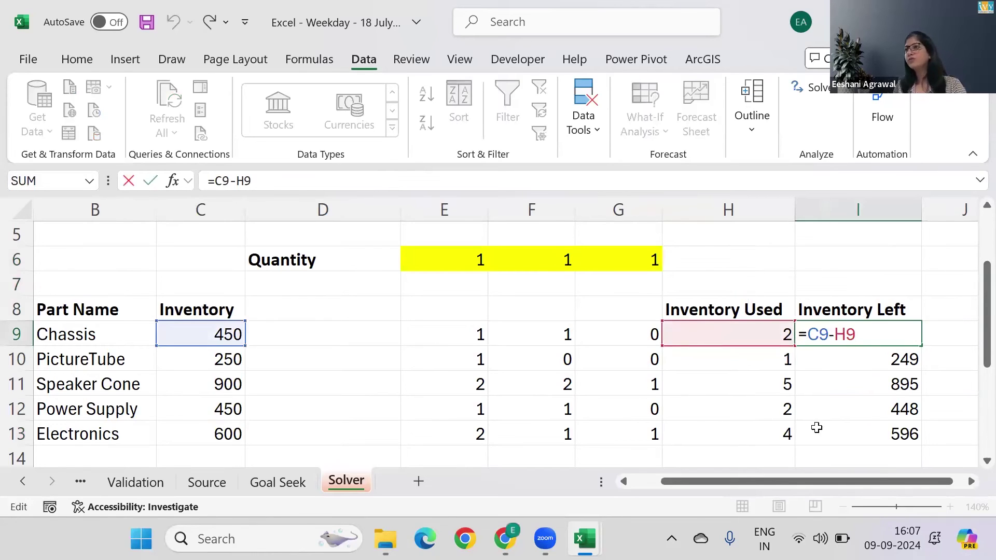
{"action": "key", "text": "Return"}
{"action": "key", "text": "Down"}
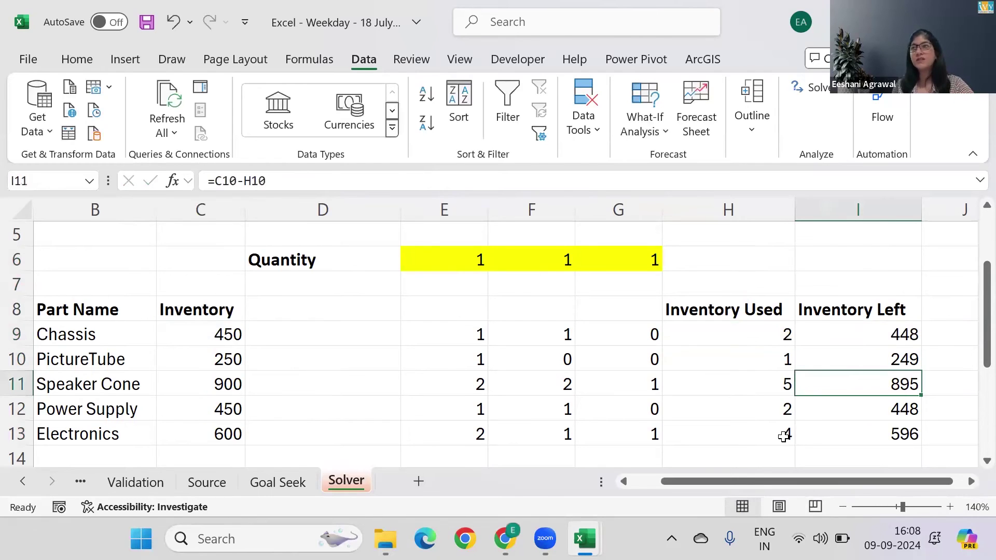
Step: Inspect the Profits by Product formula for the TV Set and the Profit/Item and Quantity cells it references
{"action": "key", "text": "Down"}
{"action": "key", "text": "Down"}
{"action": "key", "text": "Down"}
{"action": "key", "text": "Down"}
{"action": "key", "text": "Down"}
{"action": "key", "text": "Down"}
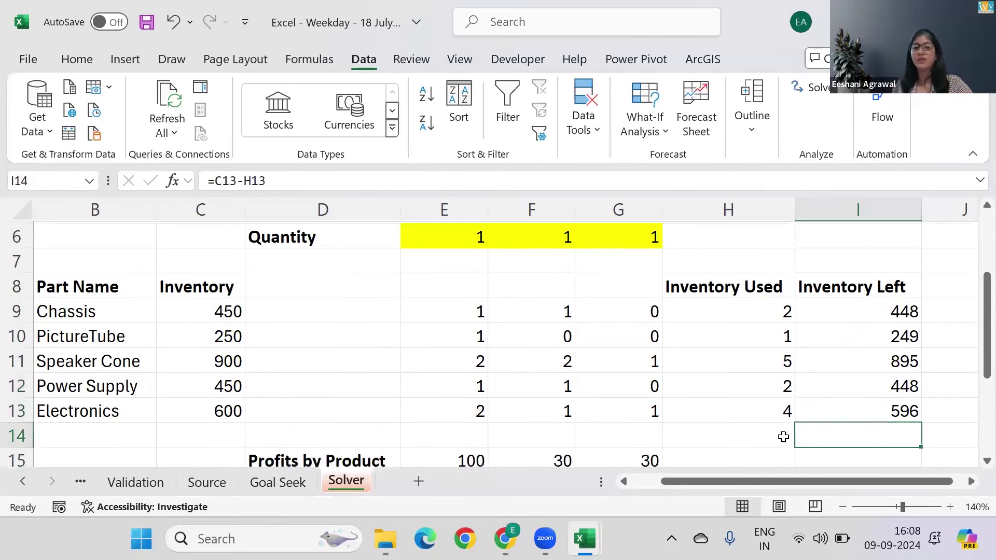
{"action": "key", "text": "Left"}
{"action": "key", "text": "Left"}
{"action": "key", "text": "Left"}
{"action": "key", "text": "Left"}
{"action": "key", "text": "Left"}
{"action": "key", "text": "Up"}
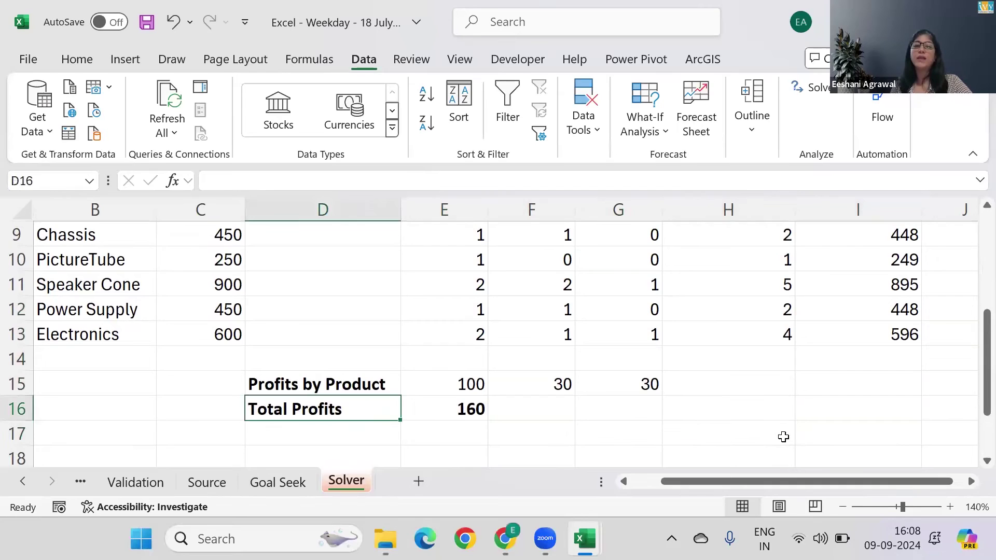
{"action": "key", "text": "Up"}
{"action": "key", "text": "Right"}
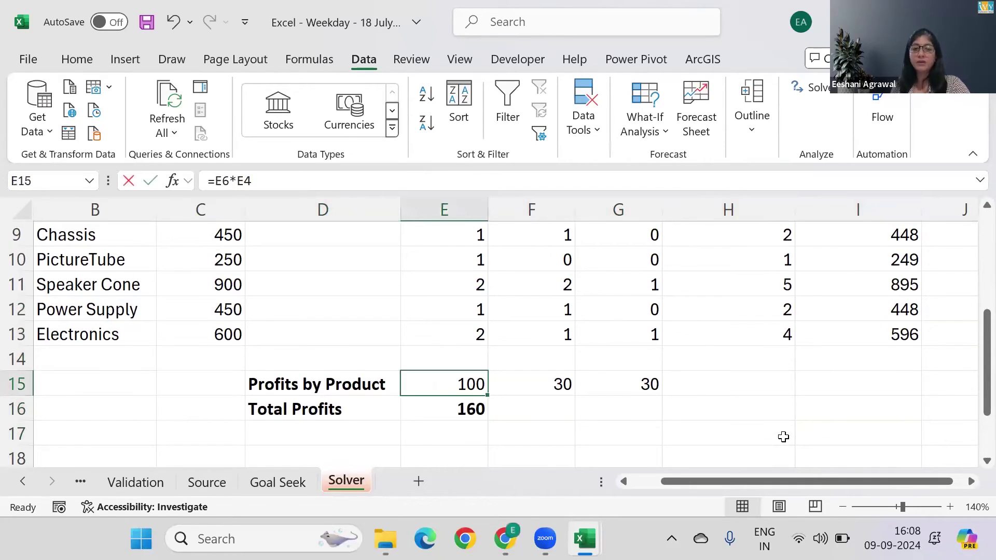
{"action": "key", "text": "F2"}
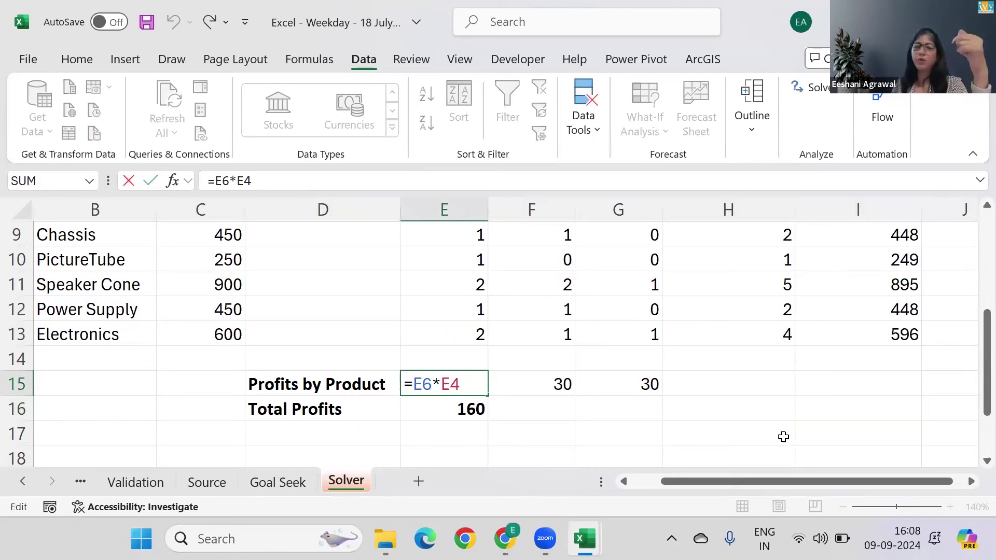
{"action": "left_click_drag", "start_coordinate": [973, 418], "coordinate": [974, 328]}
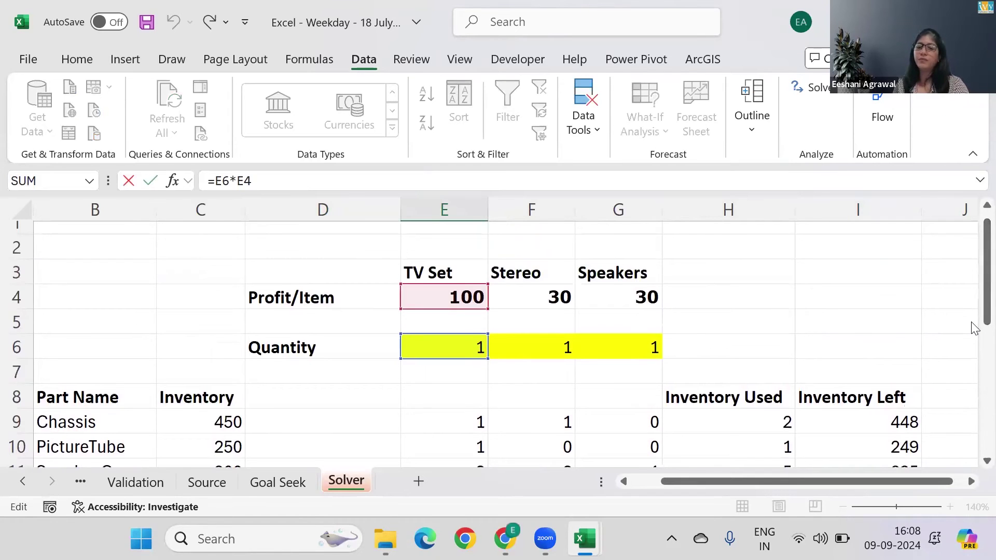
{"action": "key", "text": "Return"}
{"action": "key", "text": "Up"}
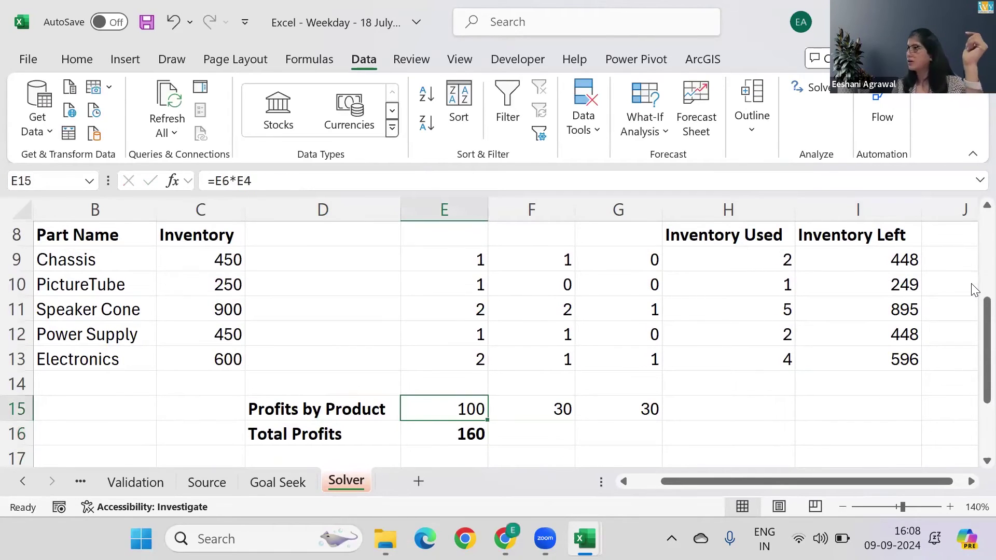
Step: Inspect the Total Profits formula in cell E16
{"action": "key", "text": "Down"}
{"action": "key", "text": "F2"}
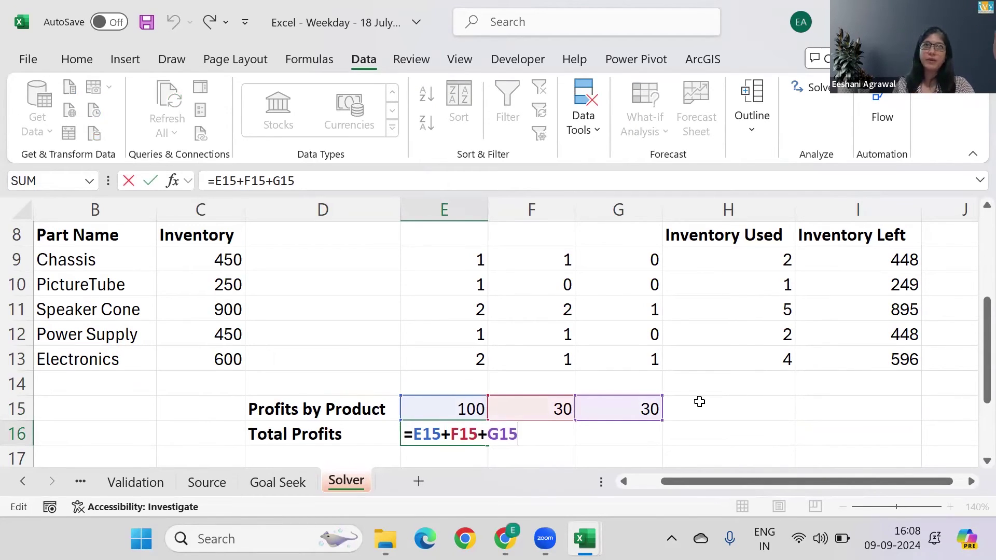
{"action": "key", "text": "Return"}
Step: Enter the question "How many of each item should be produced in order to max the profit?" in cell B1
{"action": "key", "text": "Up"}
{"action": "key", "text": "Up"}
{"action": "key", "text": "Up"}
{"action": "key", "text": "Up"}
{"action": "key", "text": "Up"}
{"action": "key", "text": "Up"}
{"action": "key", "text": "Up"}
{"action": "key", "text": "Up"}
{"action": "key", "text": "Up"}
{"action": "key", "text": "Up"}
{"action": "key", "text": "Up"}
{"action": "key", "text": "Up"}
{"action": "key", "text": "Up"}
{"action": "key", "text": "Up"}
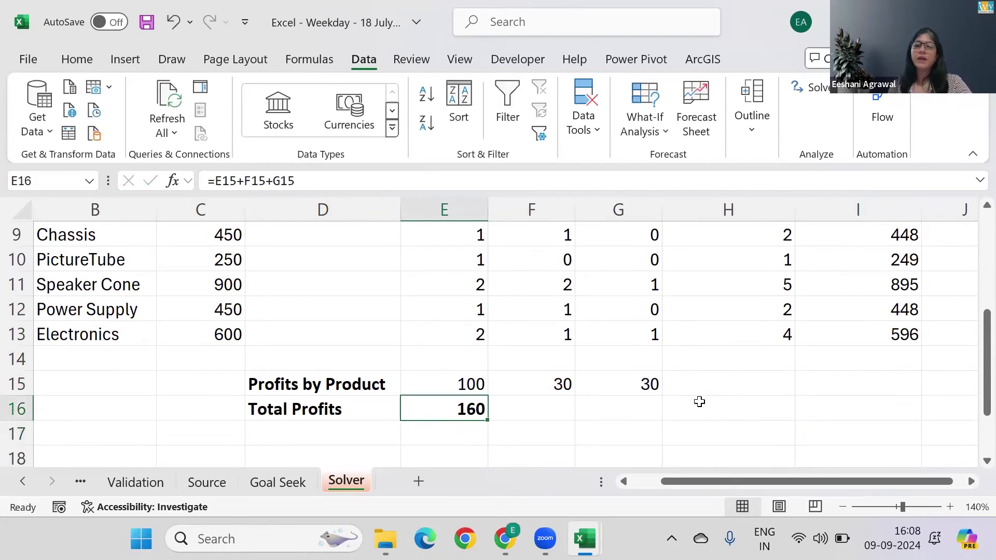
{"action": "key", "text": "Up"}
{"action": "key", "text": "Up"}
{"action": "key", "text": "Left"}
{"action": "key", "text": "Left"}
{"action": "key", "text": "Left"}
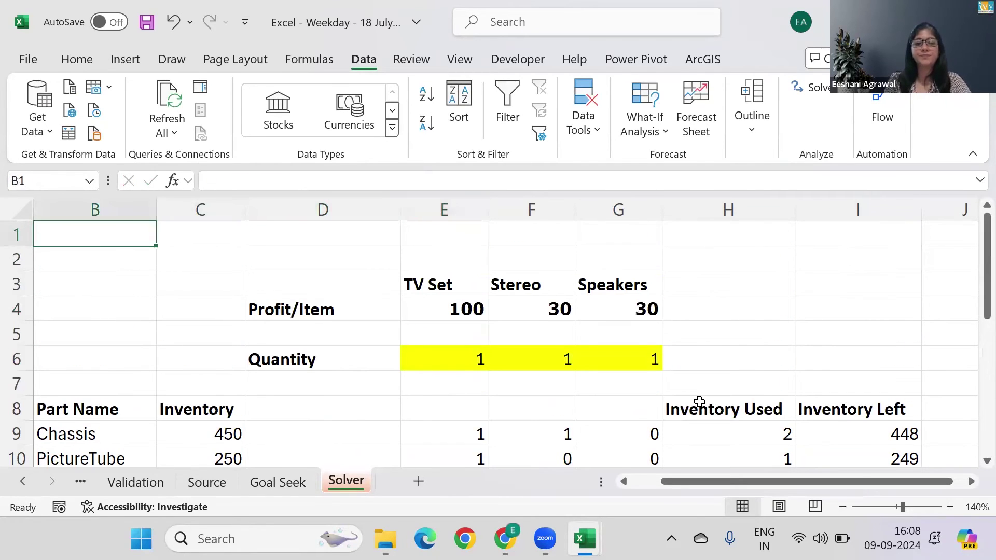
{"action": "type", "text": "How ma"}
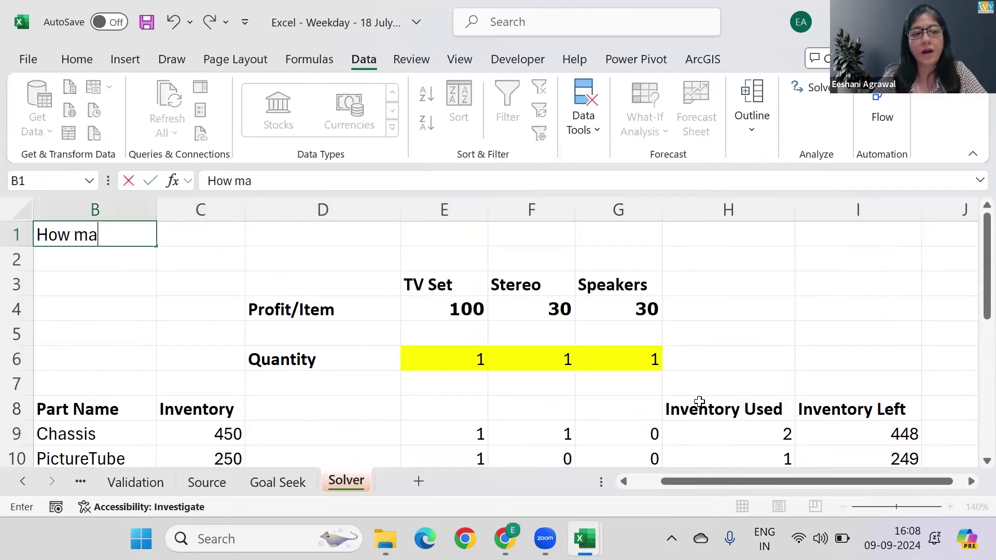
{"action": "type", "text": "y"}
{"action": "key", "text": "BackSpace"}
{"action": "key", "text": "BackSpace"}
{"action": "type", "text": "ny of each"}
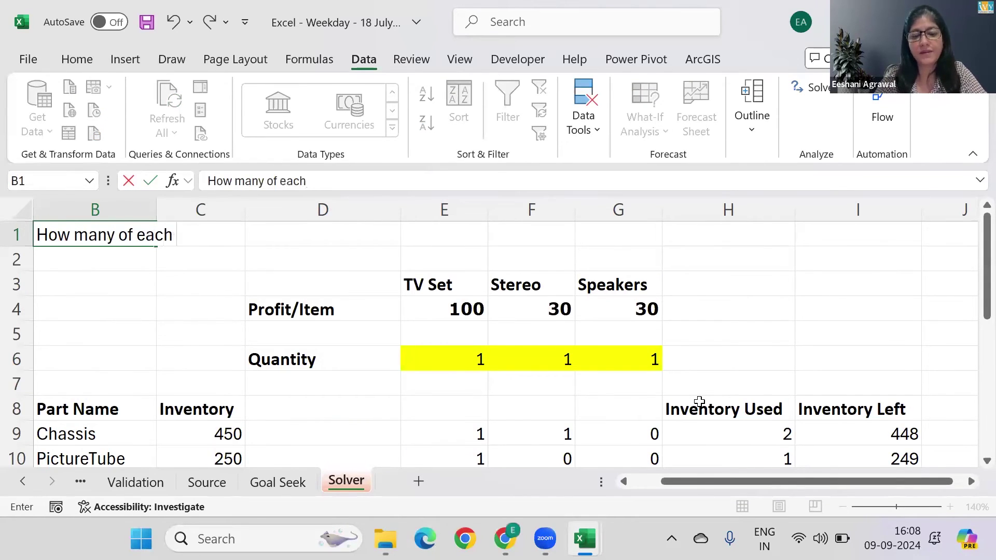
{"action": "type", "text": " oitem"}
{"action": "key", "text": "BackSpace"}
{"action": "key", "text": "BackSpace"}
{"action": "key", "text": "BackSpace"}
{"action": "key", "text": "BackSpace"}
{"action": "key", "text": "BackSpace"}
{"action": "type", "text": "itme"}
{"action": "key", "text": "BackSpace"}
{"action": "key", "text": "BackSpace"}
{"action": "type", "text": "em sho"}
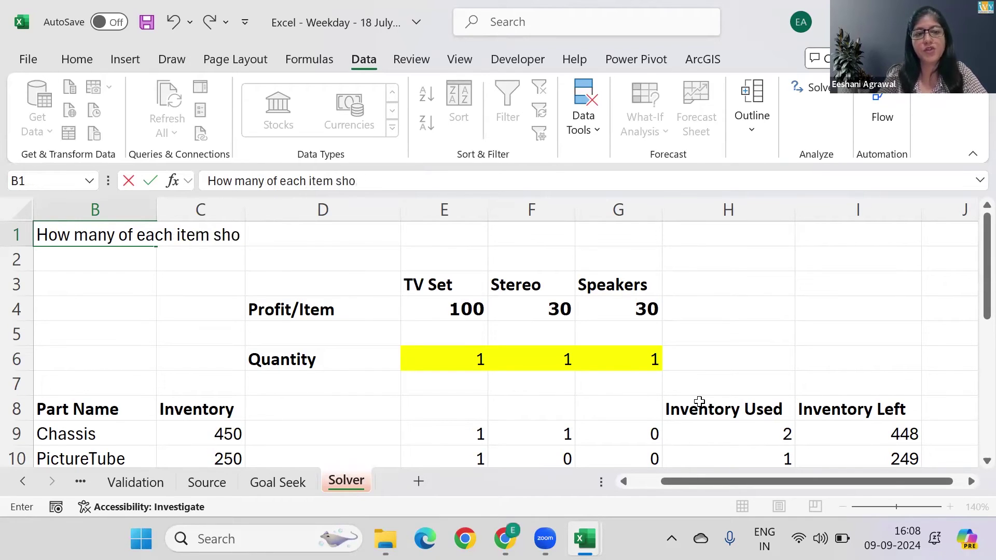
{"action": "type", "text": "uld be prod"}
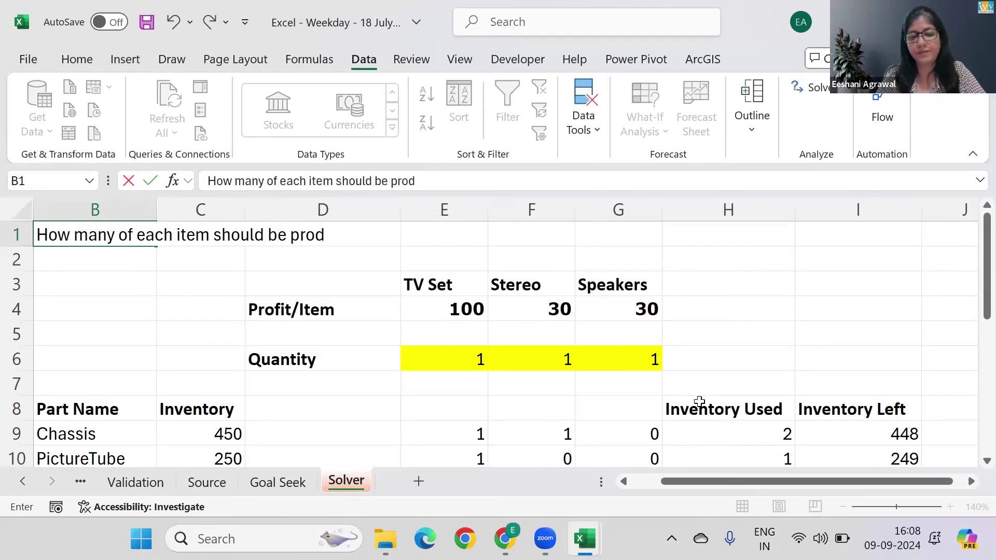
{"action": "type", "text": "uced in ordert"}
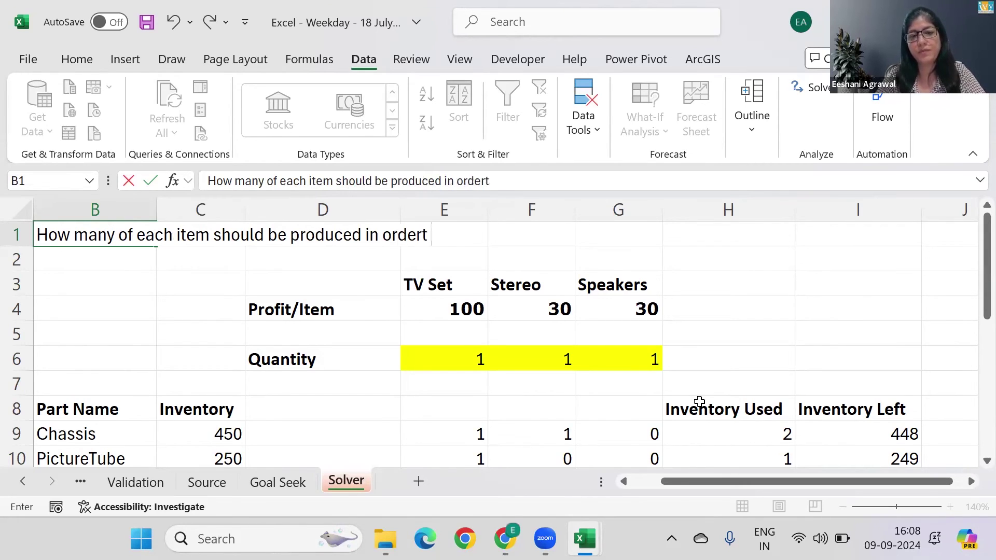
{"action": "key", "text": "BackSpace"}
{"action": "type", "text": "to max"}
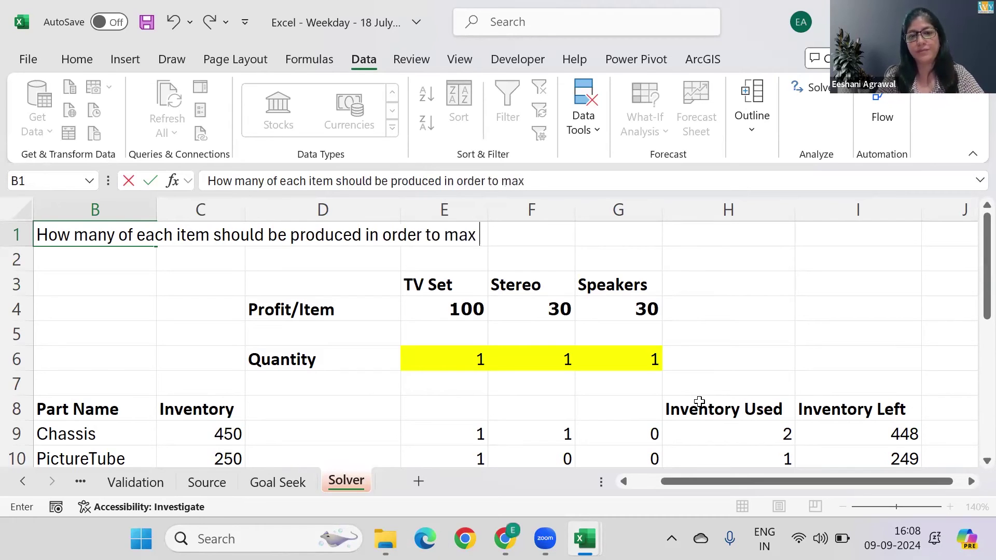
{"action": "type", "text": " the profit?"}
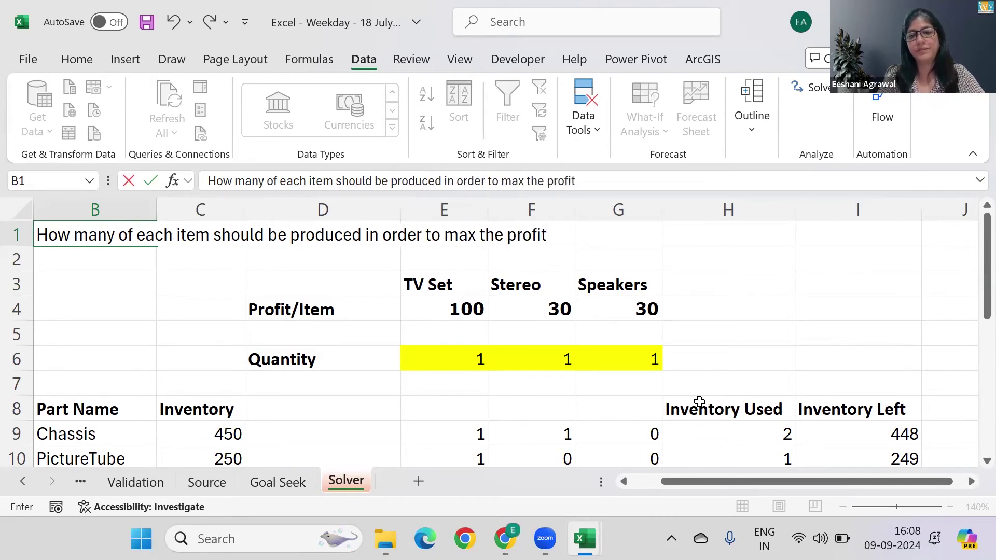
{"action": "key", "text": "Return"}
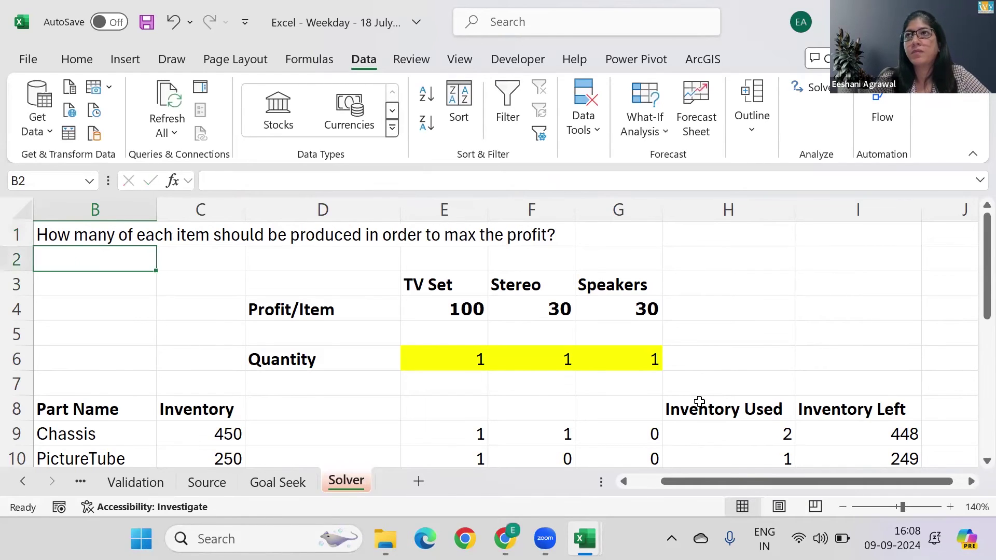
Step: Set the Quantity of TV Set, Stereo and Speakers to 50 each
{"action": "scroll", "coordinate": [451, 393], "scroll_direction": "up", "scroll_amount": 1}
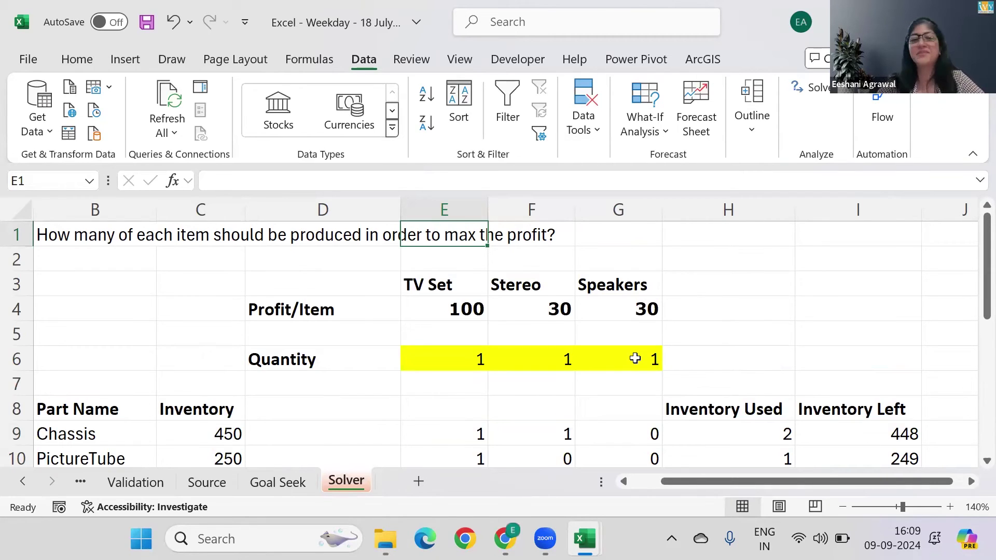
{"action": "left_click", "coordinate": [474, 362]}
{"action": "type", "text": "50"}
{"action": "key", "text": "Tab"}
{"action": "type", "text": "50"}
{"action": "key", "text": "Tab"}
{"action": "type", "text": "50"}
{"action": "key", "text": "Return"}
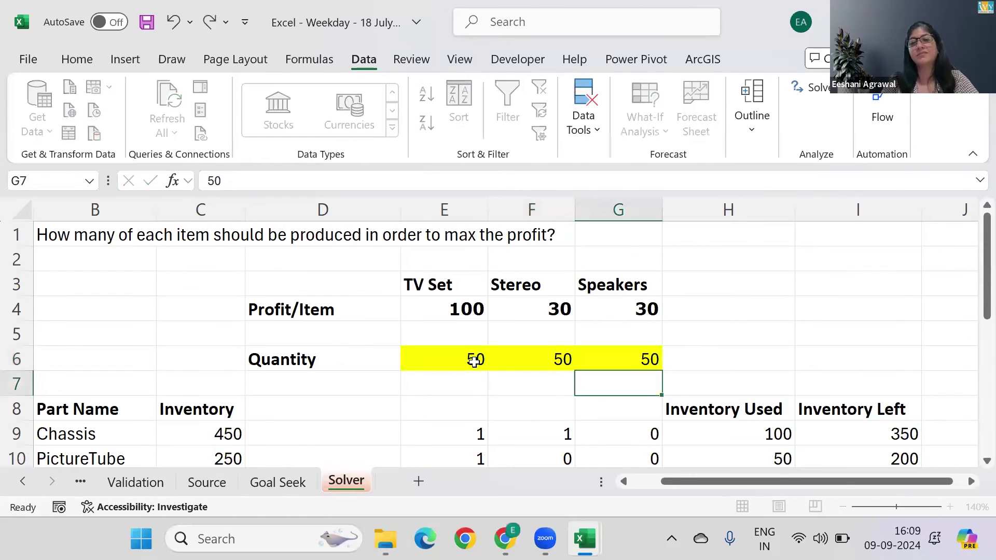
Step: Review the Inventory Used and Inventory Left figures for all parts against the Quantity and Profit/Item rows
{"action": "key", "text": "Down"}
{"action": "key", "text": "Down"}
{"action": "key", "text": "Down"}
{"action": "key", "text": "Down"}
{"action": "key", "text": "Down"}
{"action": "key", "text": "Down"}
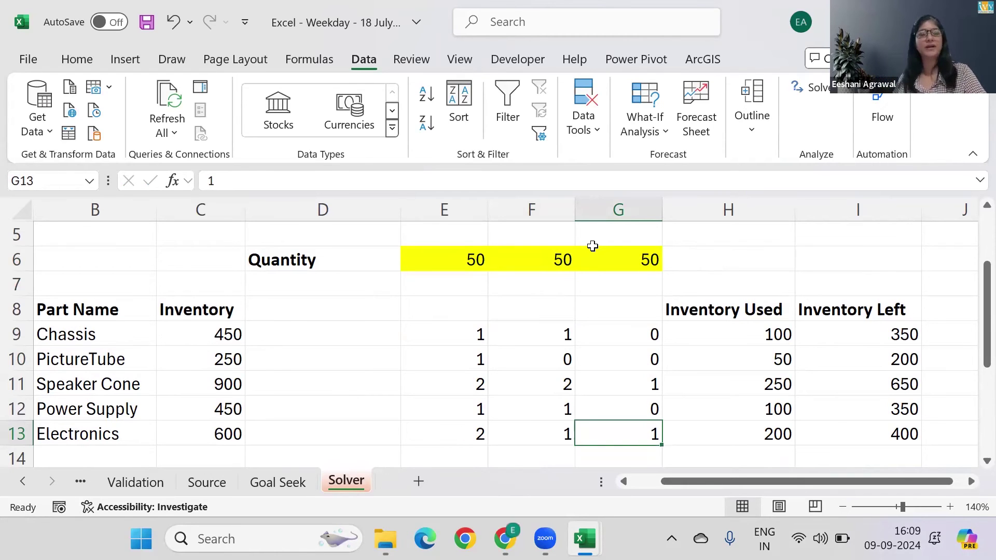
{"action": "key", "text": "Up"}
{"action": "key", "text": "Up"}
{"action": "key", "text": "Up"}
{"action": "key", "text": "Up"}
{"action": "key", "text": "Up"}
{"action": "key", "text": "Up"}
{"action": "key", "text": "Up"}
{"action": "key", "text": "Up"}
{"action": "key", "text": "Up"}
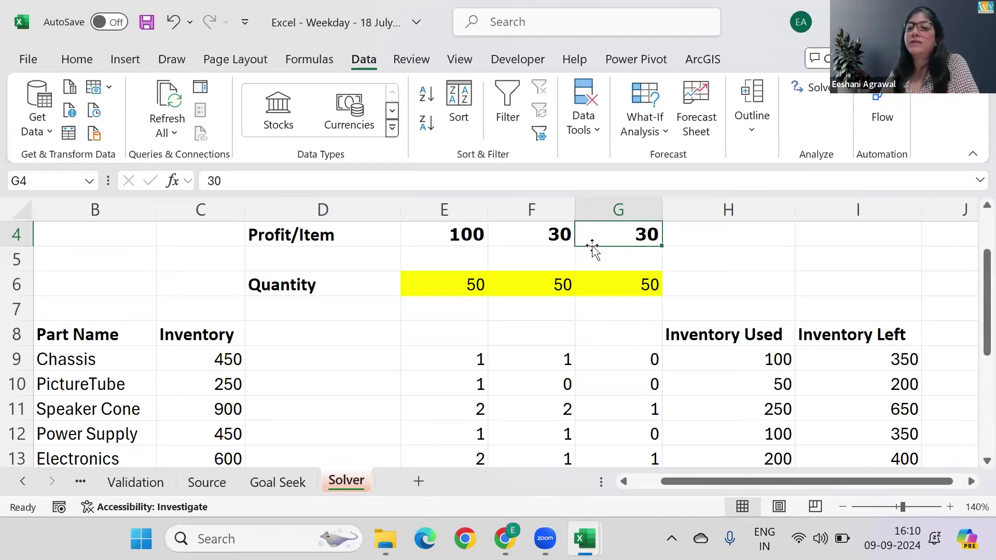
Step: Examine the comparison operators Solver offers for a constraint, and leave Solver without adding one
{"action": "left_click", "coordinate": [808, 88]}
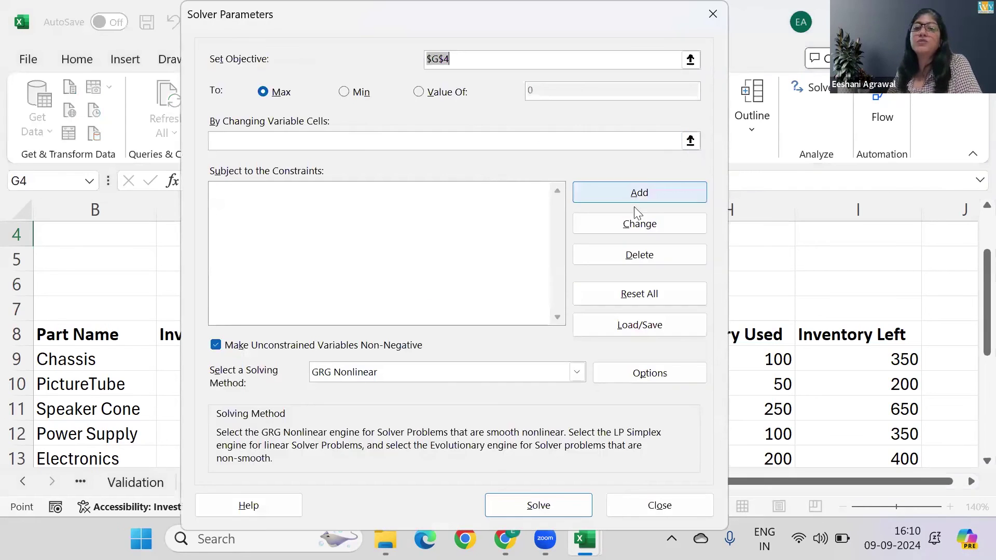
{"action": "left_click", "coordinate": [630, 200]}
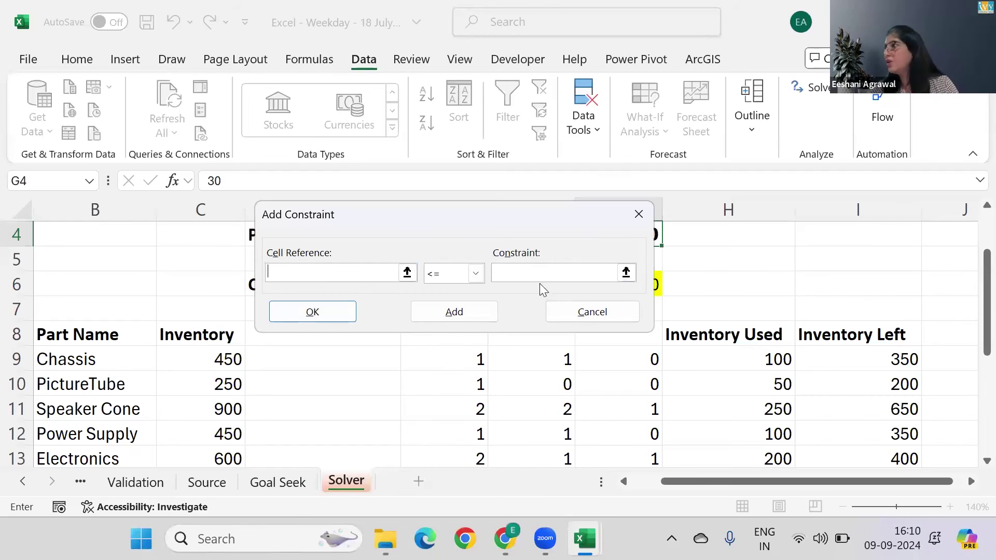
{"action": "left_click", "coordinate": [475, 274]}
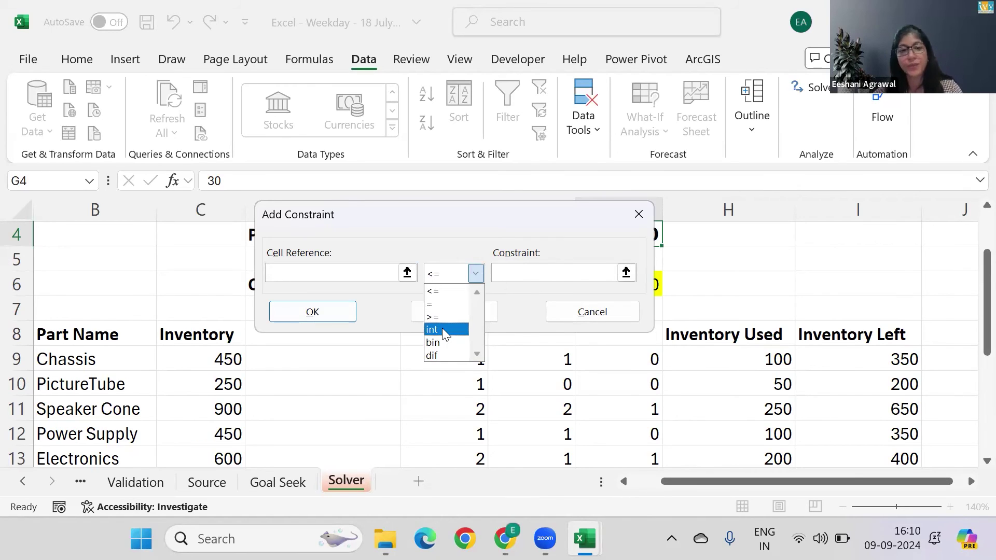
{"action": "left_click", "coordinate": [494, 221]}
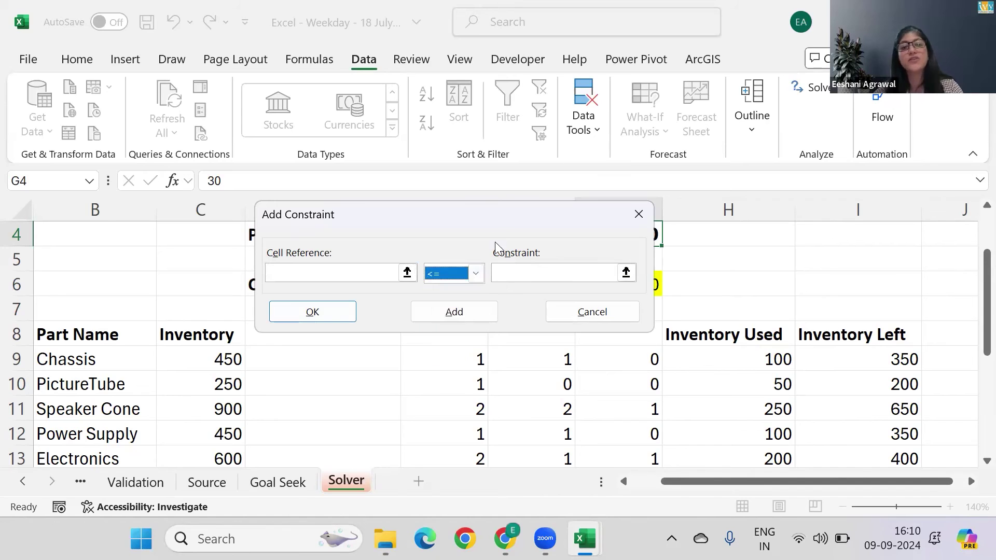
{"action": "left_click", "coordinate": [572, 311]}
{"action": "left_click", "coordinate": [626, 495]}
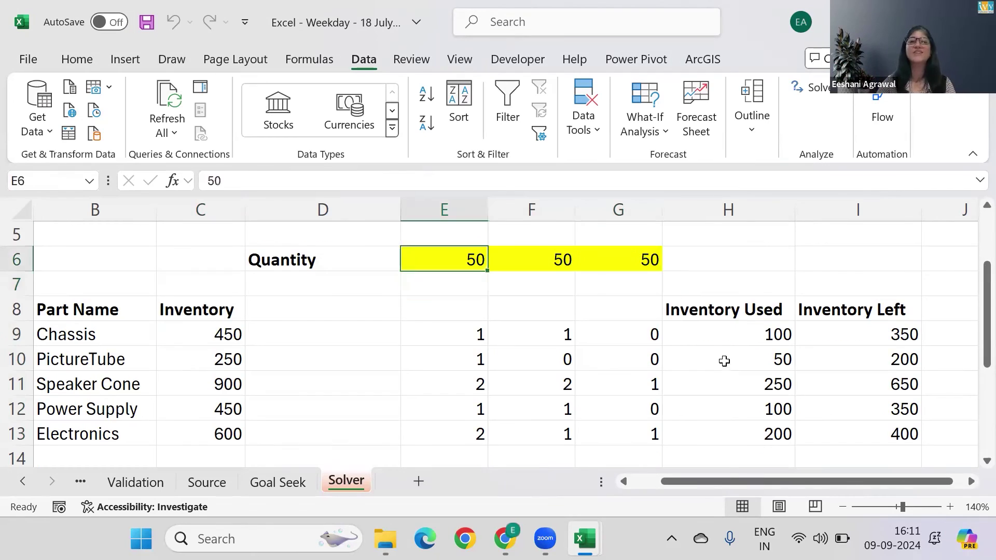
{"action": "key", "text": "Up"}
{"action": "key", "text": "Up"}
{"action": "key", "text": "Up"}
{"action": "key", "text": "Up"}
{"action": "key", "text": "Up"}
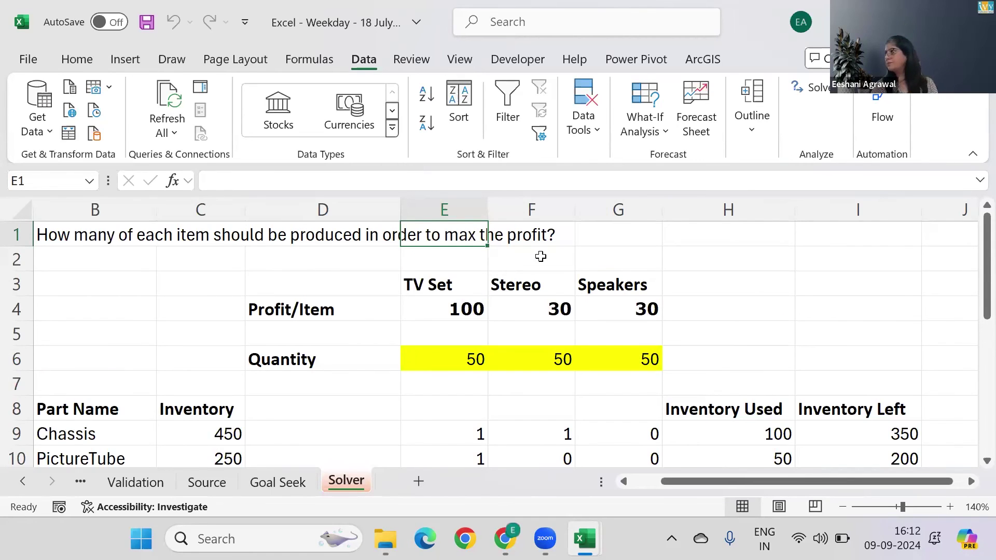
{"action": "left_click", "coordinate": [710, 302]}
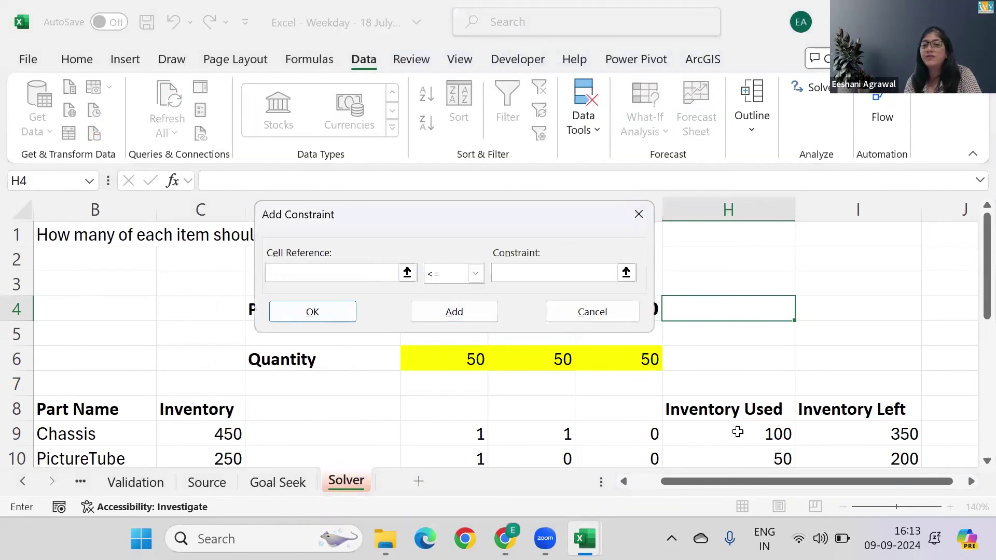
{"action": "left_click_drag", "start_coordinate": [736, 434], "coordinate": [737, 432]}
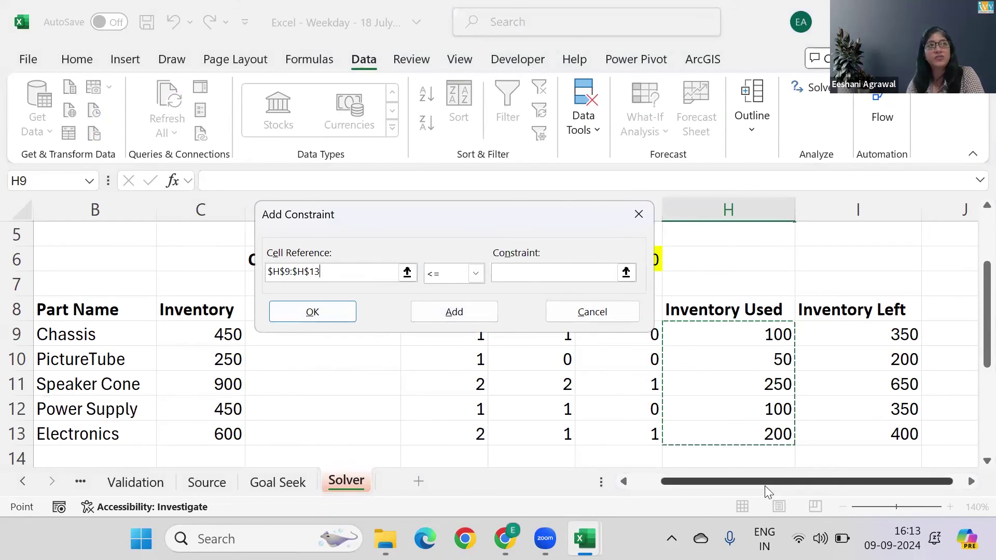
{"action": "left_click", "coordinate": [625, 272]}
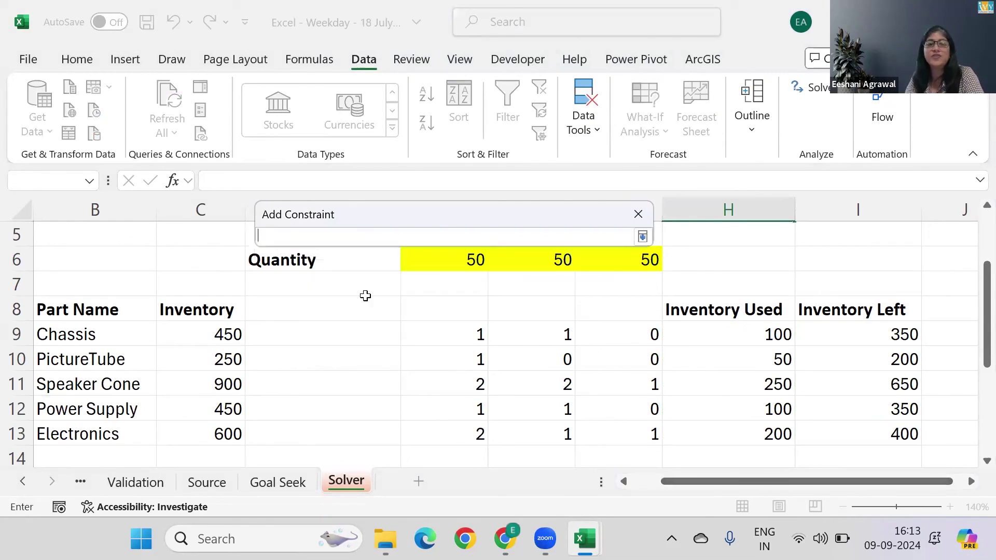
{"action": "left_click", "coordinate": [202, 331]}
{"action": "key", "text": "ctrl+shift+Down"}
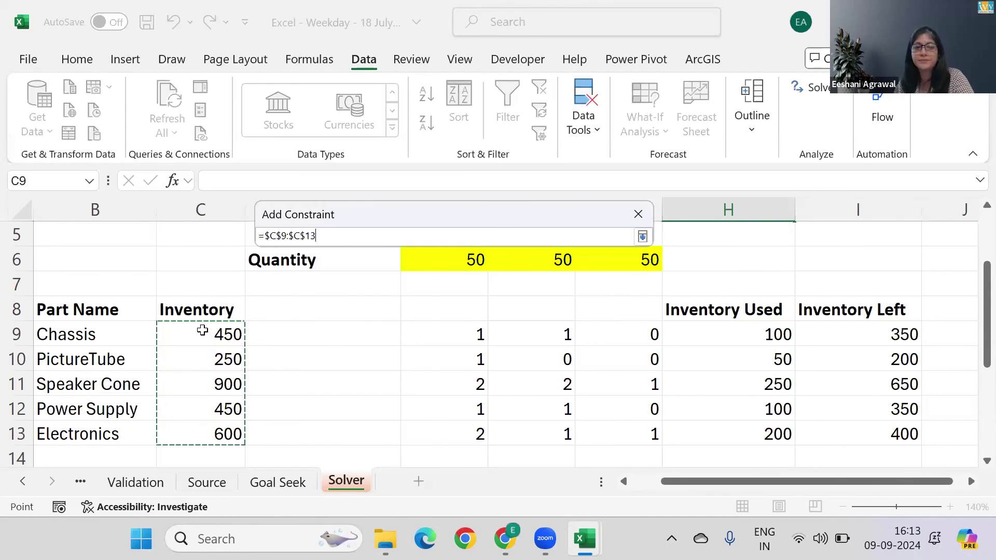
{"action": "key", "text": "Return"}
{"action": "key", "text": "Escape"}
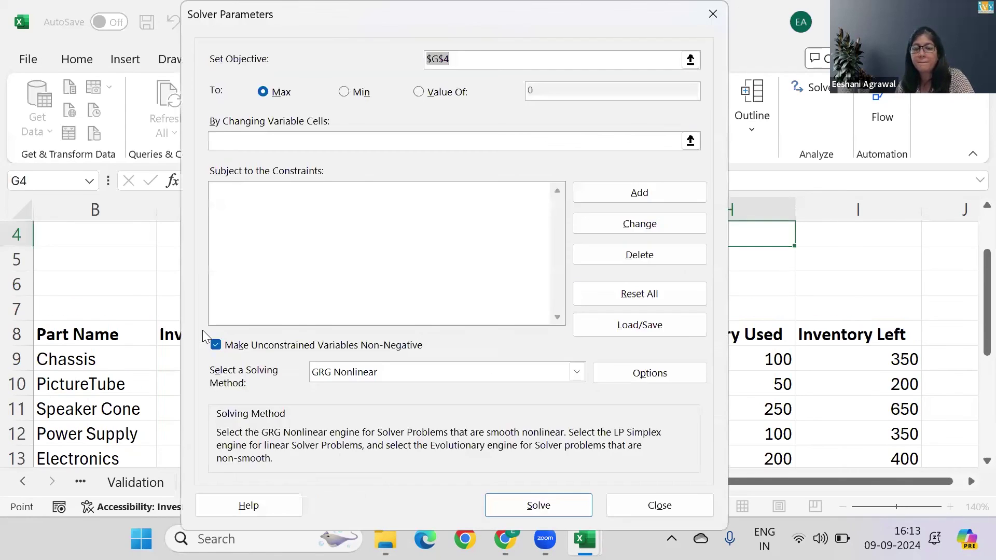
{"action": "key", "text": "Escape"}
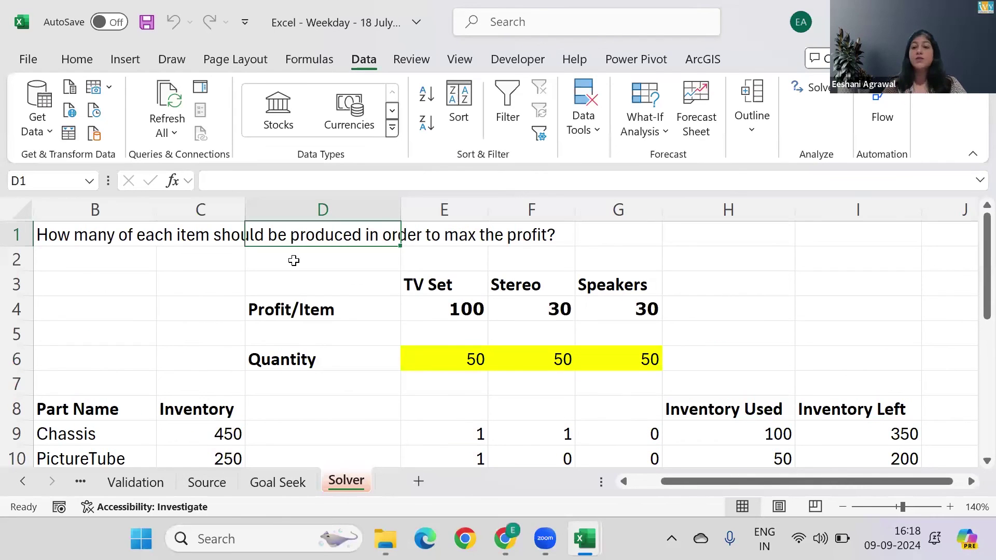
Step: Start Solver and set its objective to the Total Profits cell E16
{"action": "left_click", "coordinate": [824, 89]}
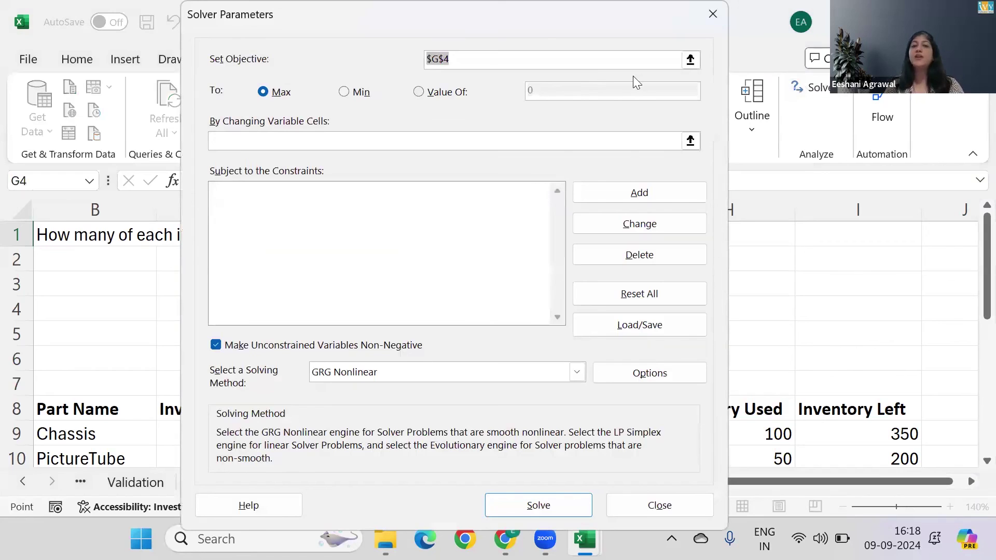
{"action": "left_click", "coordinate": [690, 60]}
{"action": "left_click", "coordinate": [368, 409]}
{"action": "key", "text": "Down"}
{"action": "key", "text": "Down"}
{"action": "key", "text": "Down"}
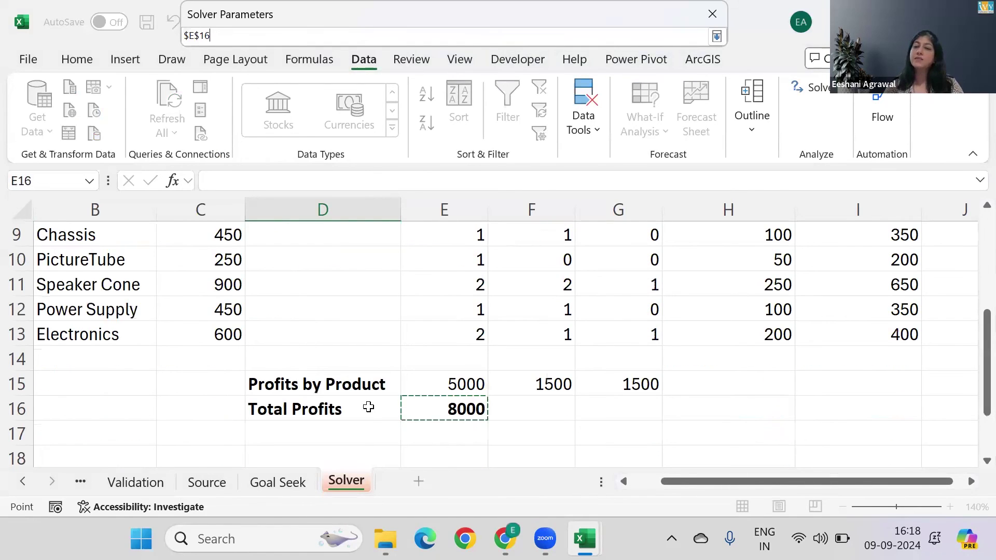
{"action": "key", "text": "Return"}
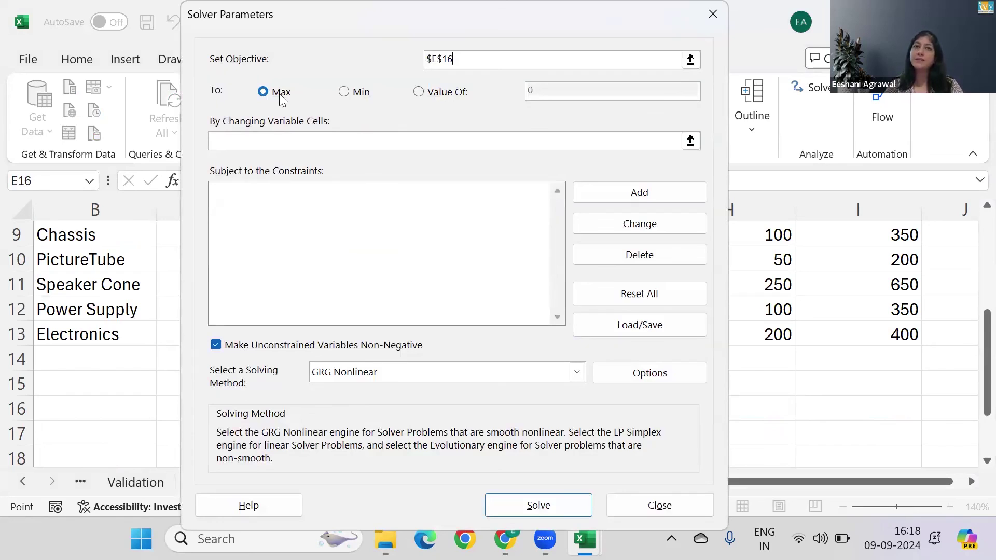
Step: Set Solver's changing variable cells to the Quantity range E6:G6
{"action": "left_click", "coordinate": [691, 140]}
{"action": "left_click", "coordinate": [382, 286]}
{"action": "key", "text": "Right"}
{"action": "key", "text": "Up"}
{"action": "key", "text": "Up"}
{"action": "key", "text": "Up"}
{"action": "key", "text": "Up"}
{"action": "key", "text": "Up"}
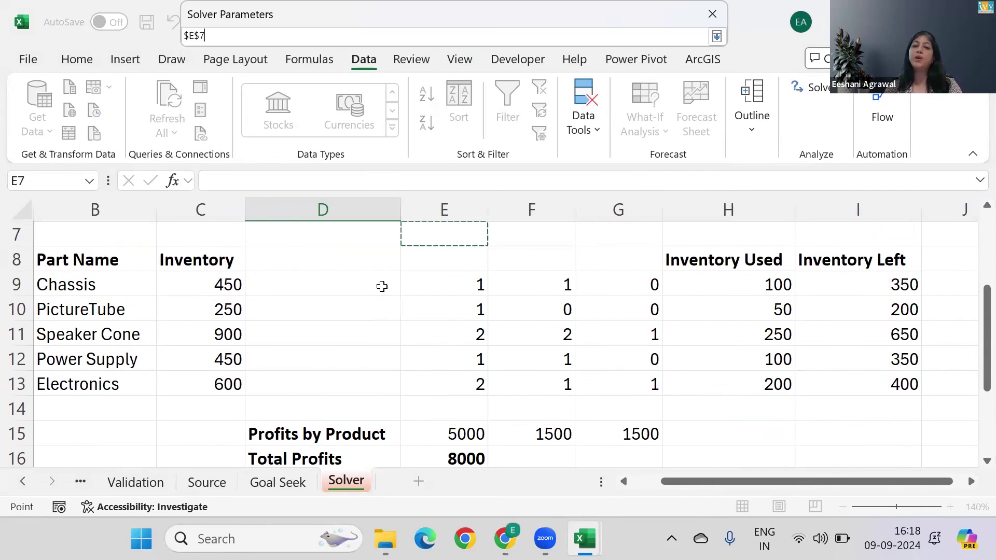
{"action": "key", "text": "shift+Right"}
{"action": "key", "text": "shift+Right"}
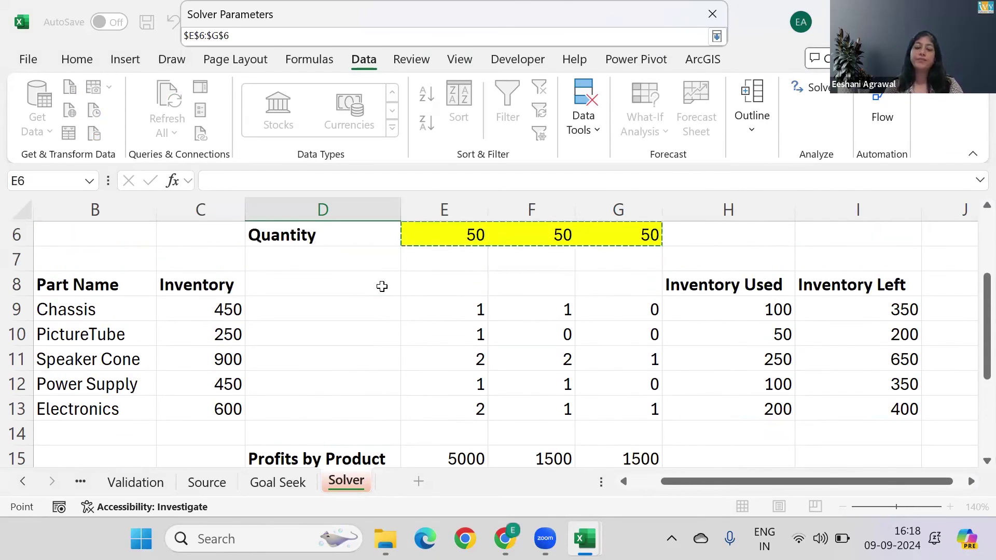
{"action": "key", "text": "Return"}
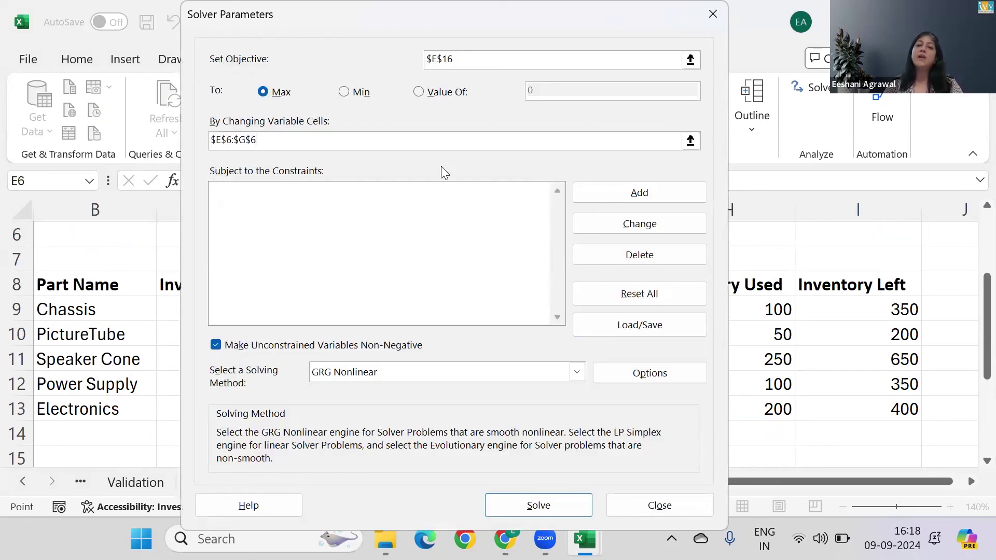
Step: Add a Solver constraint that Inventory Used in H9:H13 must be <= Inventory in C9:C13
{"action": "left_click", "coordinate": [645, 194]}
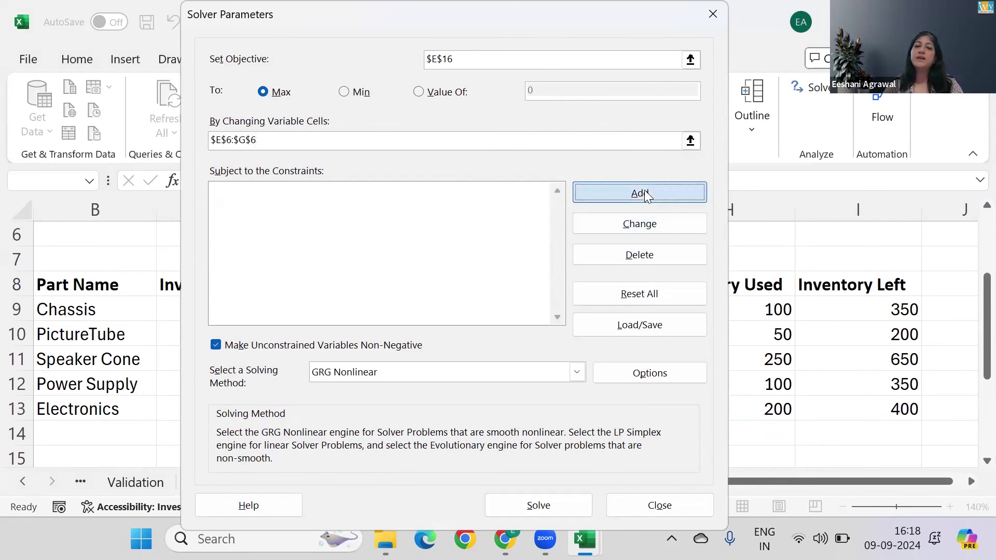
{"action": "left_click", "coordinate": [735, 310]}
{"action": "key", "text": "shift+Down"}
{"action": "key", "text": "shift+Down"}
{"action": "key", "text": "shift+Down"}
{"action": "key", "text": "shift+Down"}
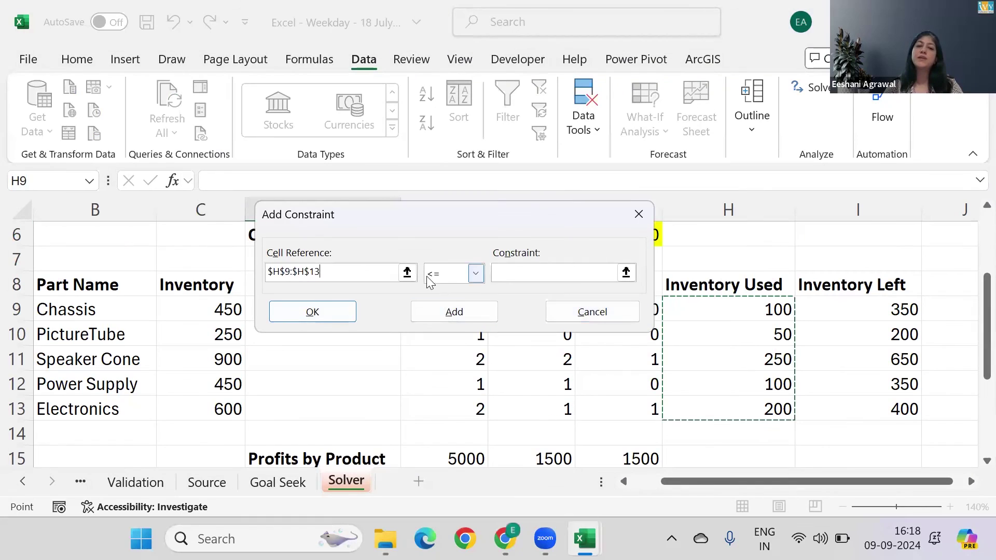
{"action": "left_click", "coordinate": [512, 271]}
{"action": "left_click", "coordinate": [199, 299]}
{"action": "key", "text": "shift+Down"}
{"action": "key", "text": "shift+Down"}
{"action": "key", "text": "shift+Down"}
{"action": "key", "text": "shift+Down"}
{"action": "key", "text": "Return"}
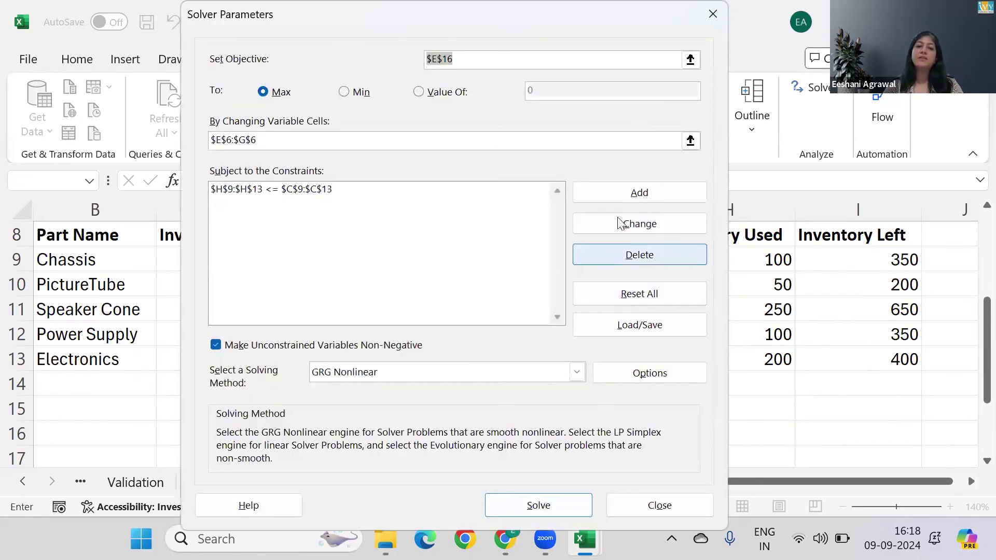
Step: Add a Solver constraint that the Quantity cells E6:G6 must be integers (int)
{"action": "left_click", "coordinate": [617, 192]}
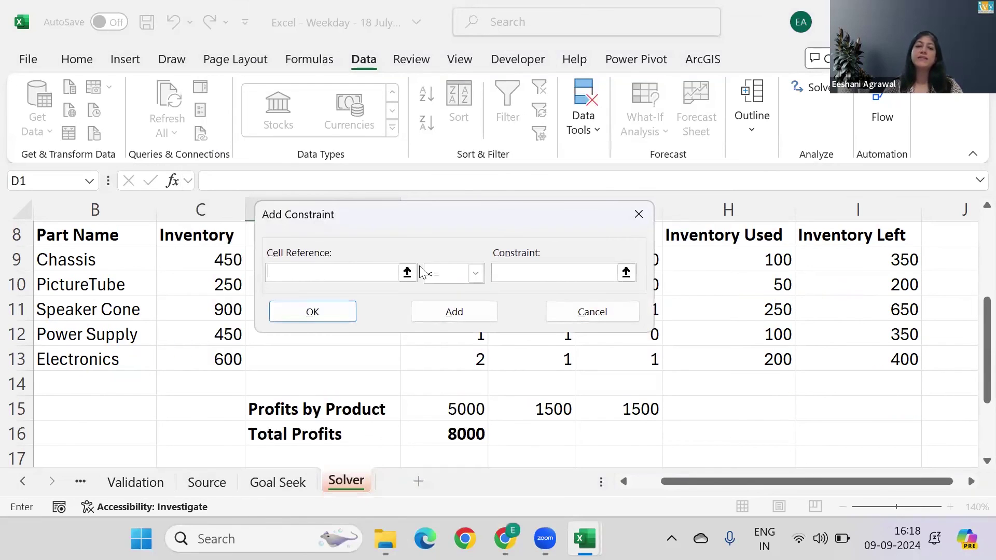
{"action": "left_click", "coordinate": [235, 283]}
{"action": "key", "text": "Right"}
{"action": "key", "text": "Up"}
{"action": "key", "text": "Up"}
{"action": "key", "text": "Up"}
{"action": "key", "text": "Up"}
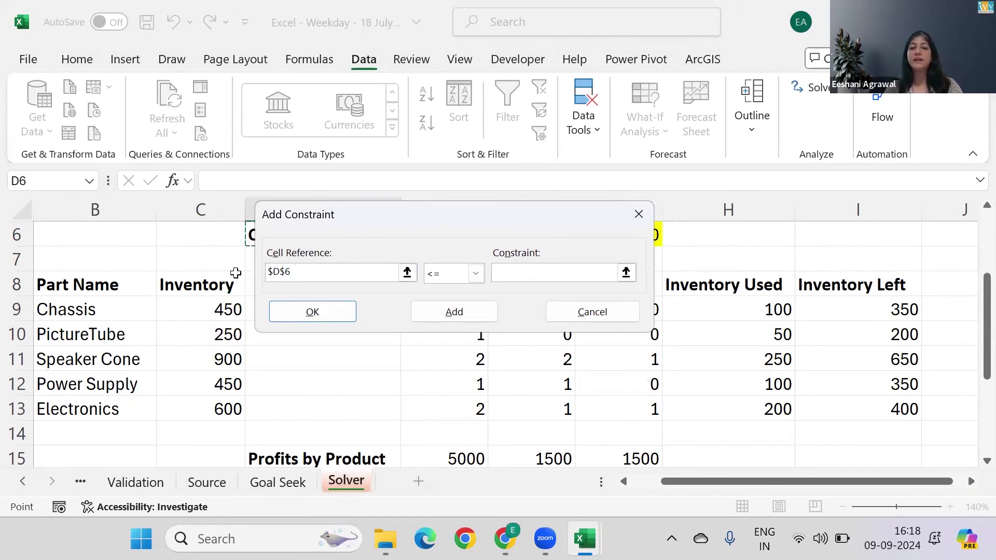
{"action": "left_click_drag", "start_coordinate": [368, 224], "coordinate": [380, 42]}
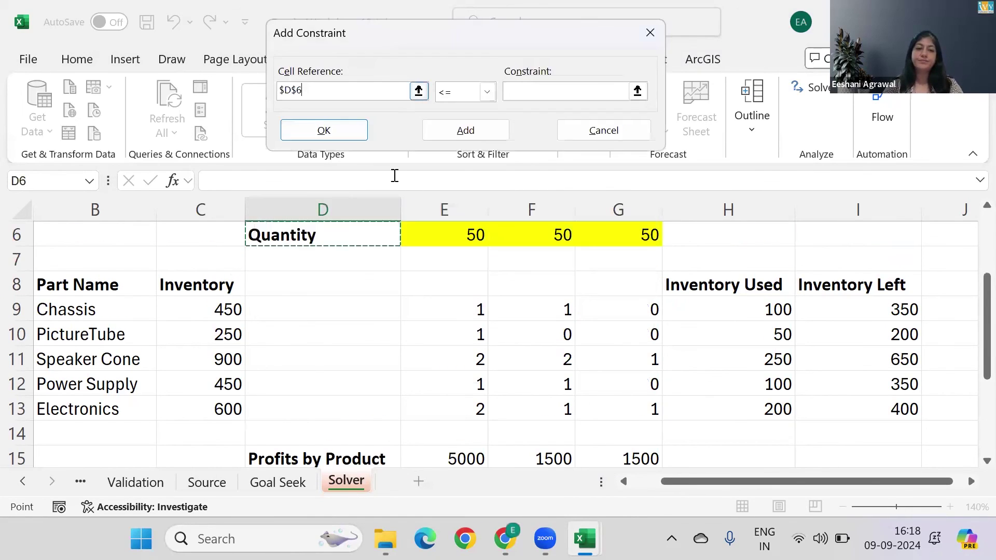
{"action": "left_click", "coordinate": [433, 235]}
{"action": "key", "text": "shift+Right"}
{"action": "key", "text": "shift+Right"}
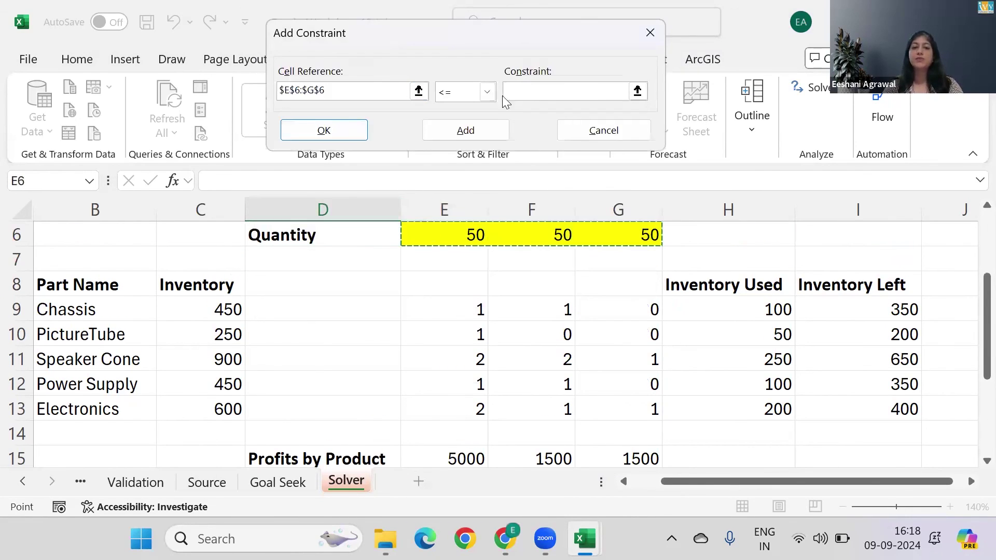
{"action": "left_click", "coordinate": [486, 92]}
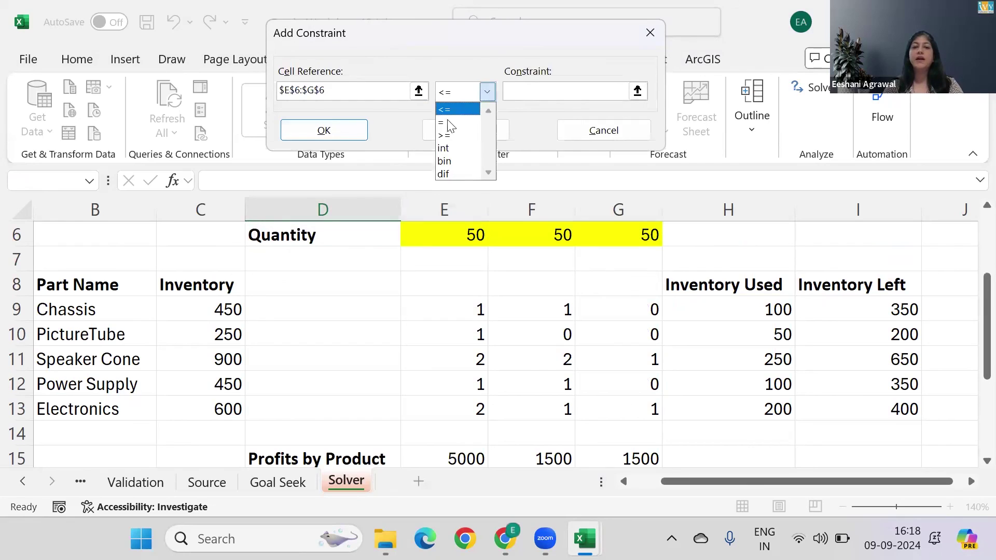
{"action": "left_click", "coordinate": [446, 147]}
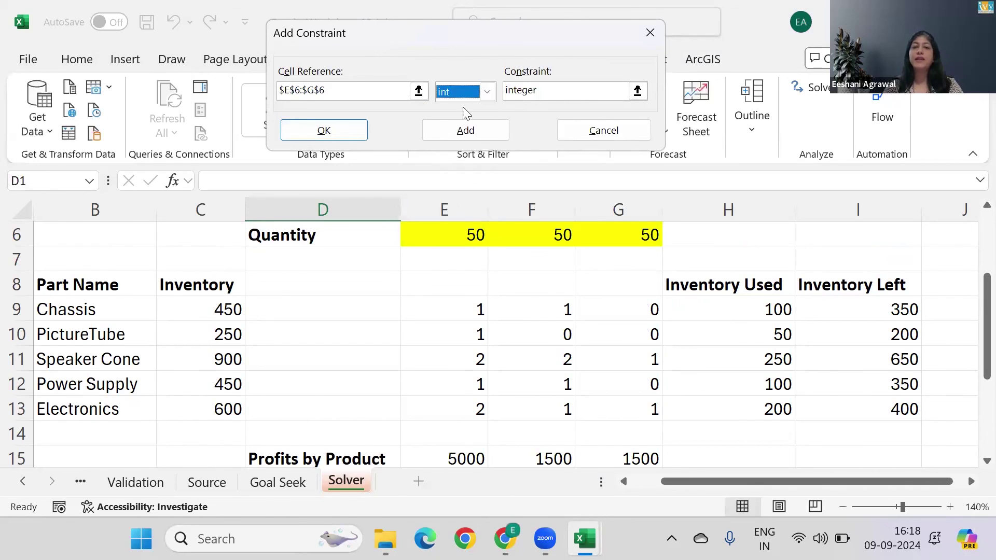
{"action": "left_click", "coordinate": [344, 127]}
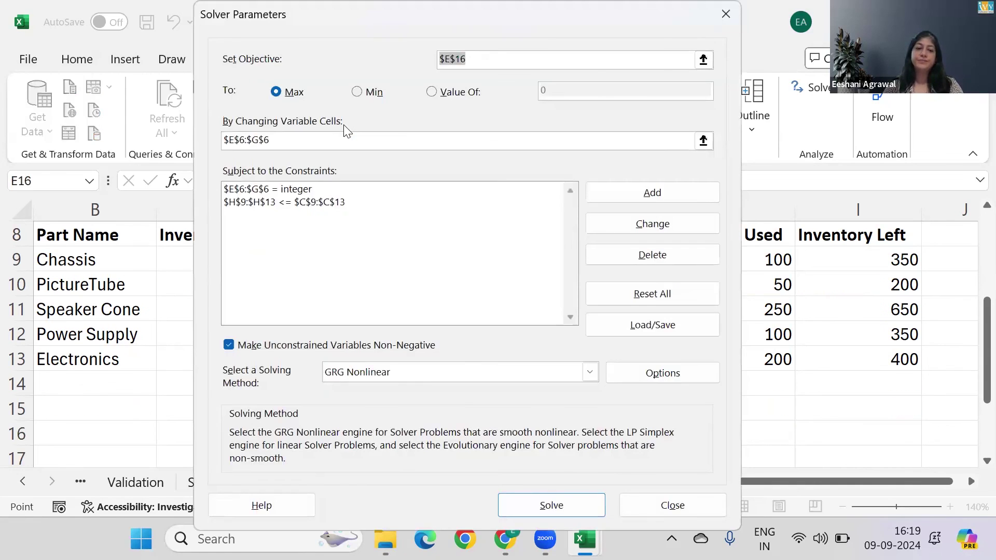
Step: Solve for maximum Total Profits with the GRG Nonlinear method and keep the Solver solution
{"action": "left_click", "coordinate": [574, 511]}
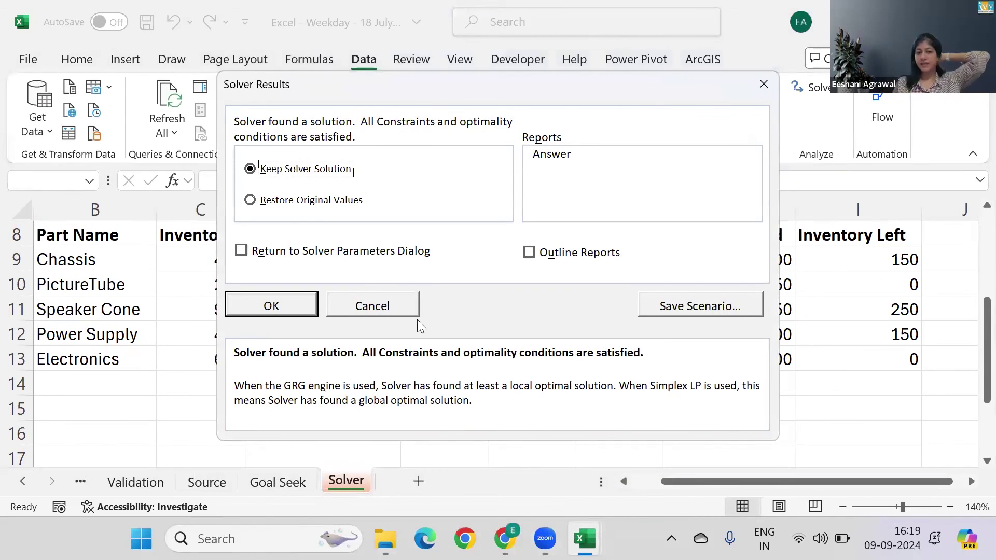
{"action": "left_click", "coordinate": [299, 308]}
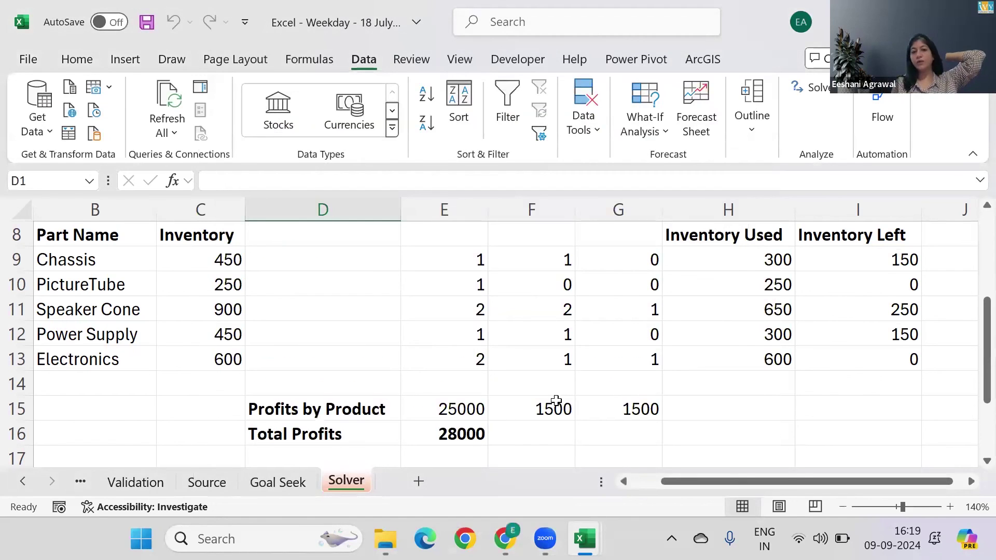